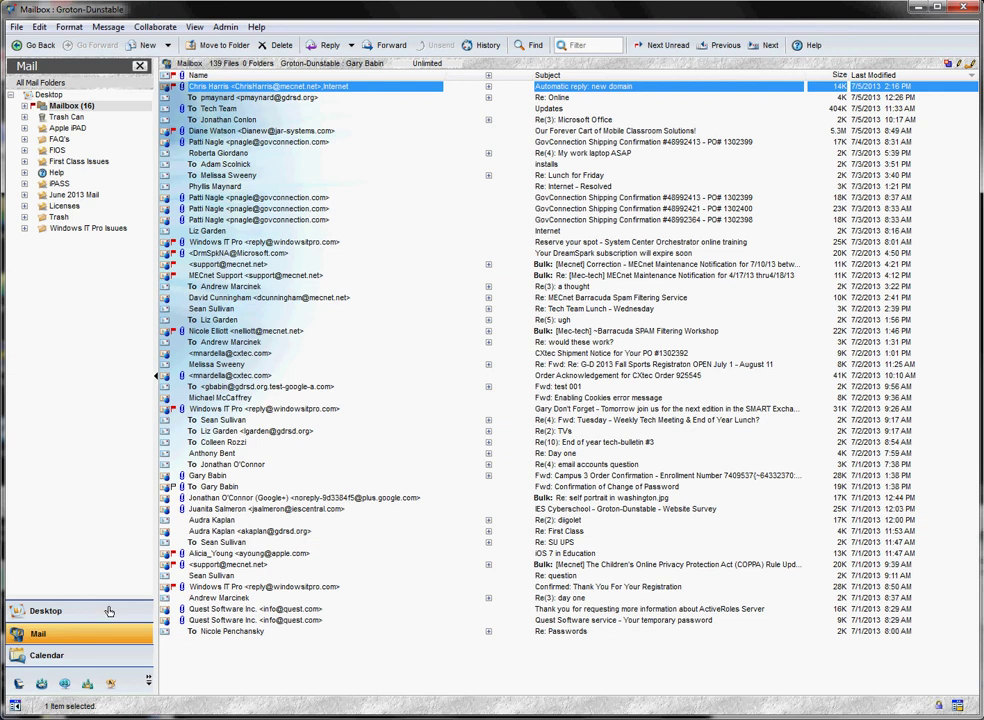
left_click(64, 611)
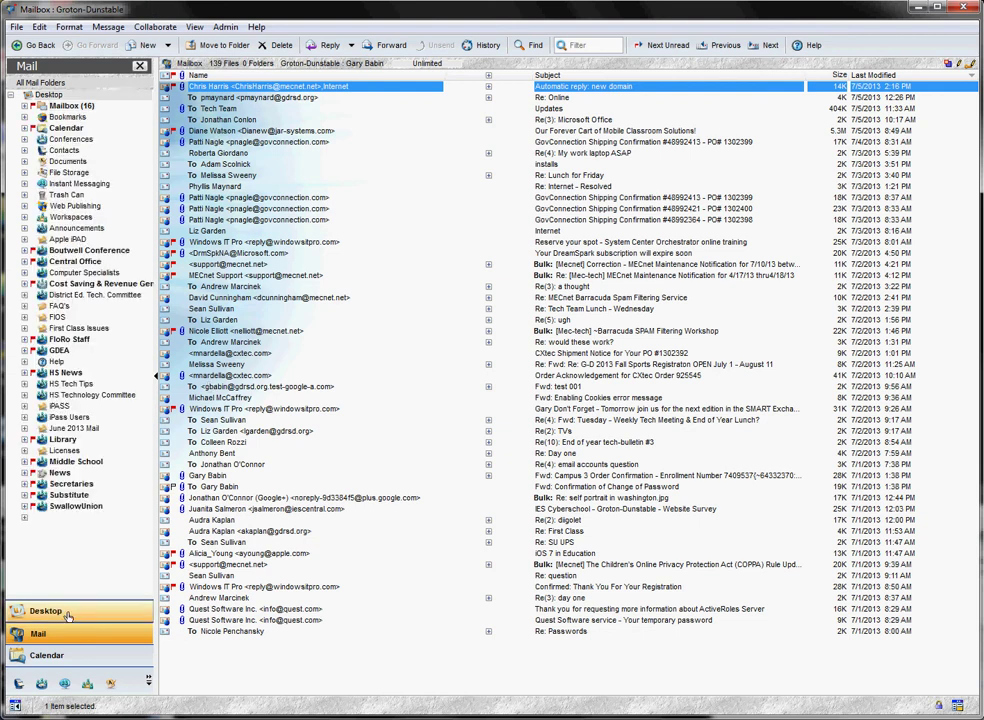
left_click(59, 657)
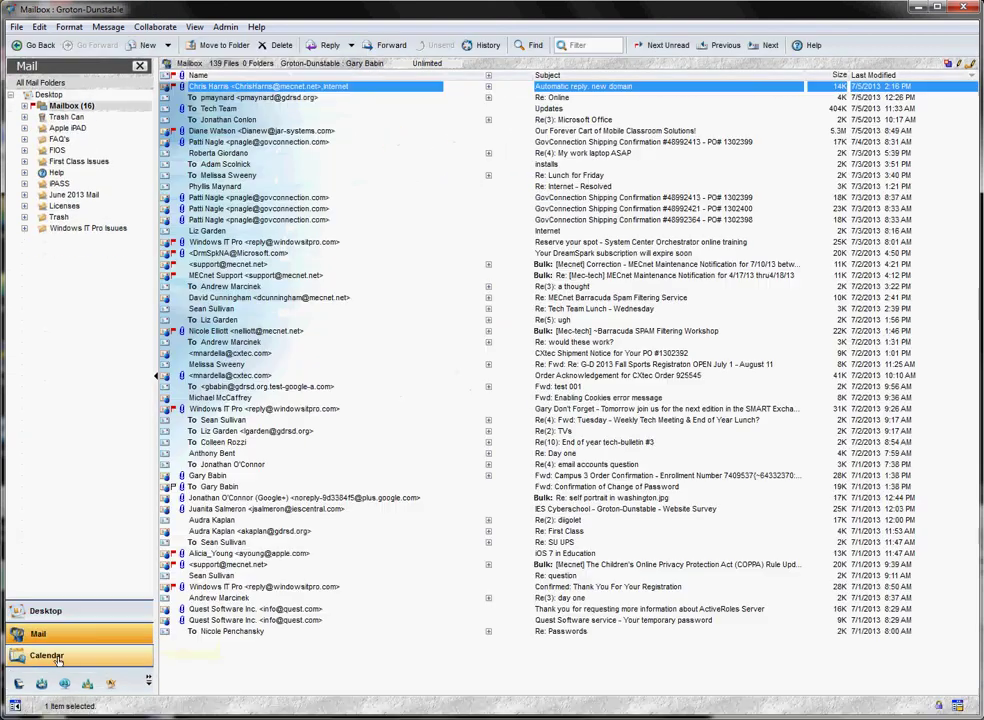
left_click(267, 660)
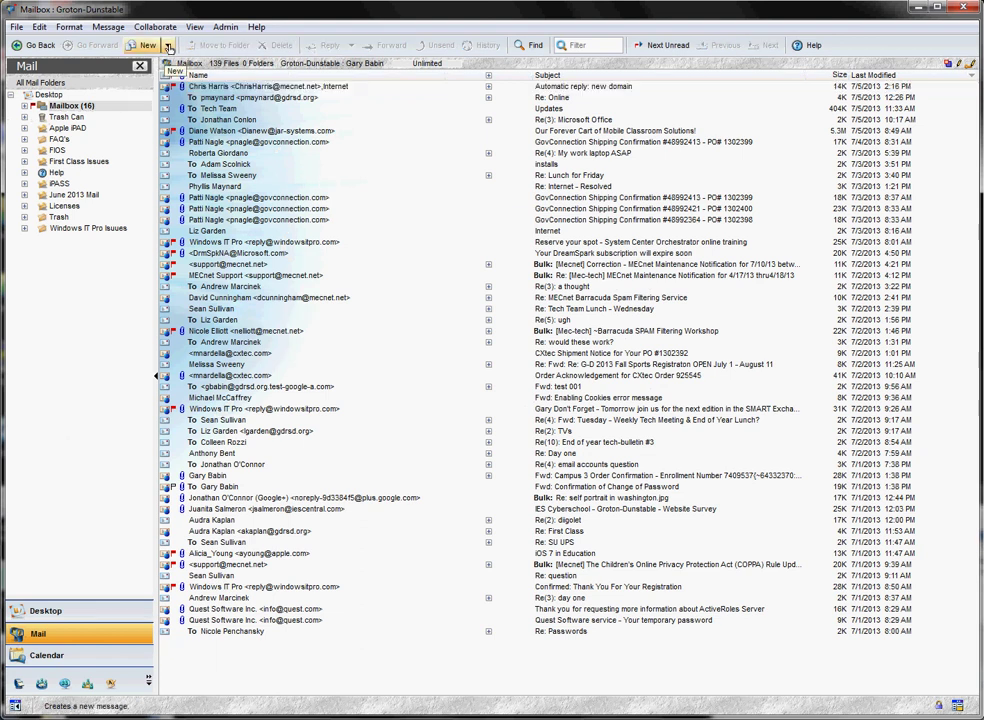
Create a new conference in the mailbox from the Standard Conference template and name it ForwardToGoogle
left_click(169, 48)
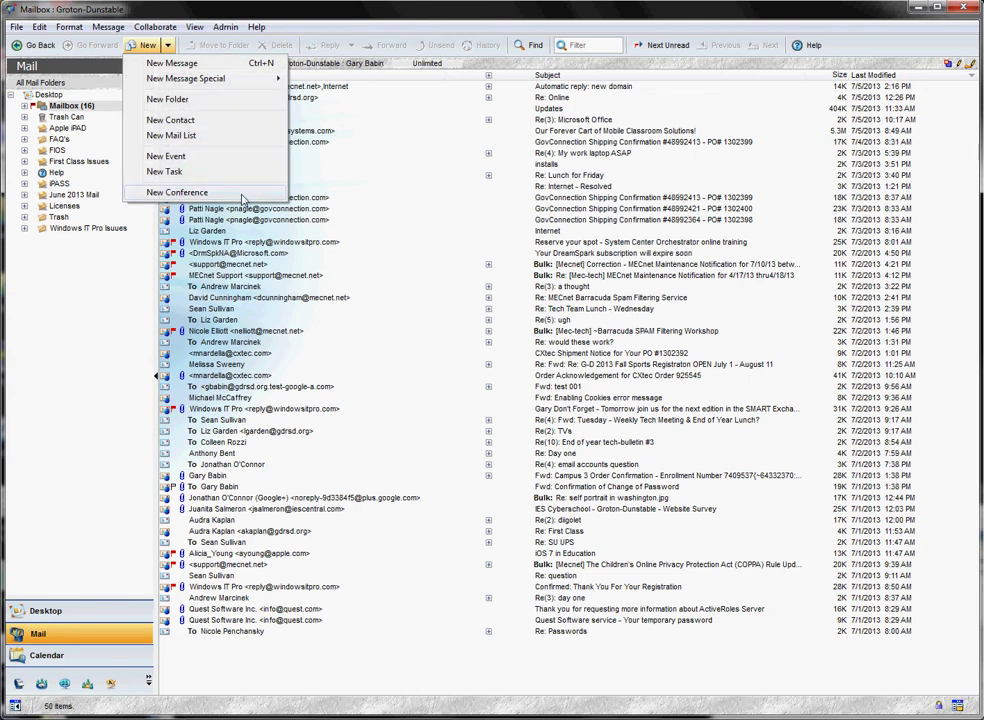
left_click(241, 194)
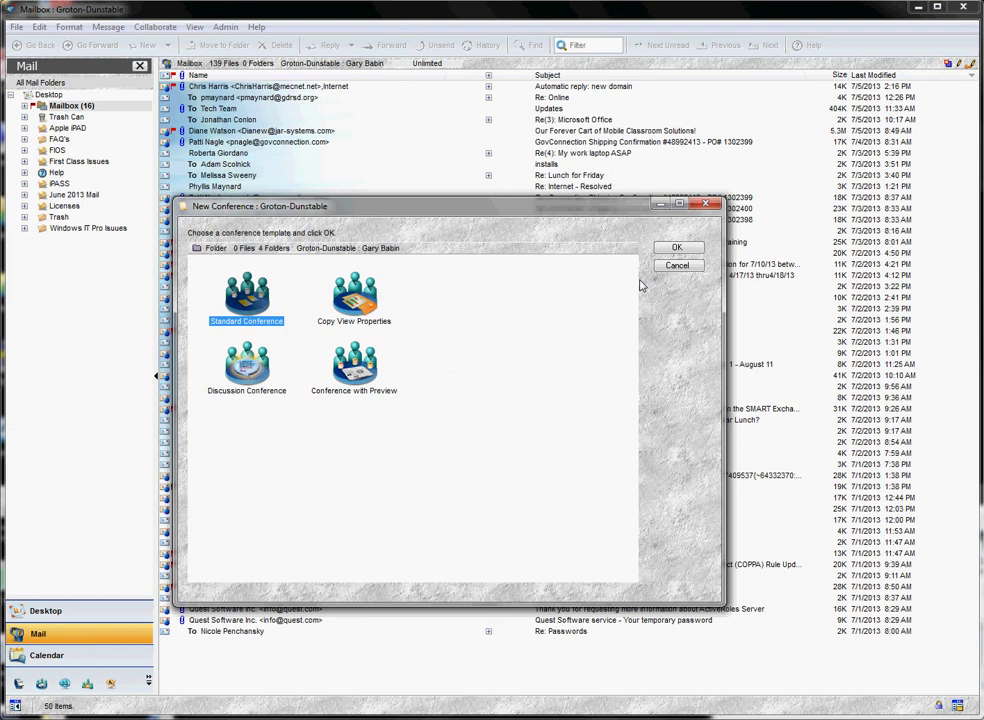
left_click(676, 247)
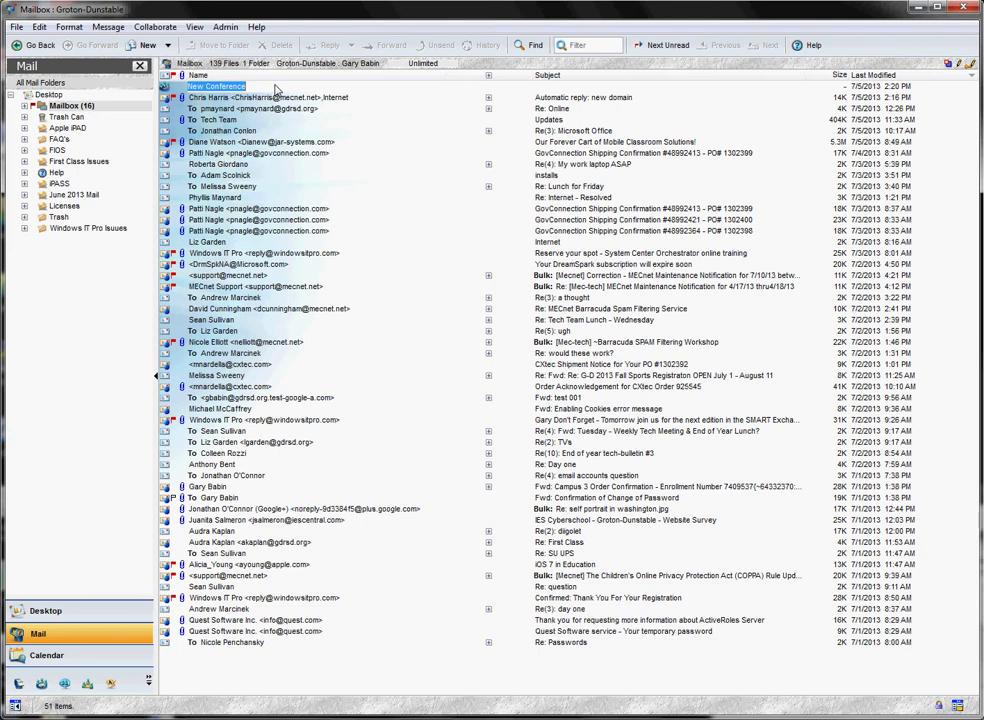
type("F")
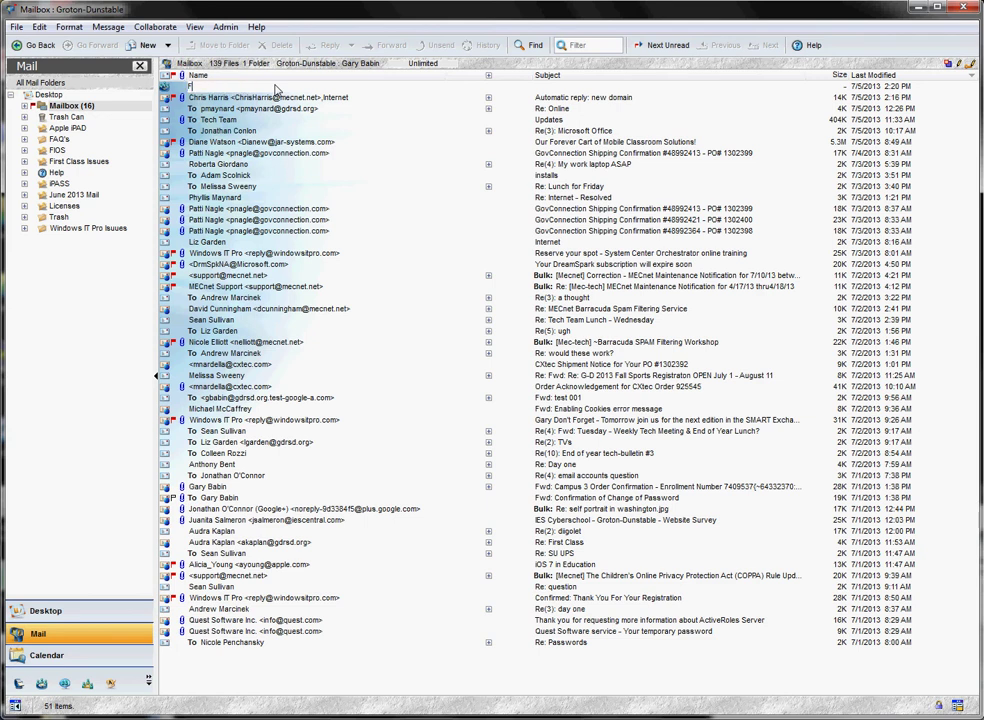
type("orwardToGoogle")
left_click(268, 99)
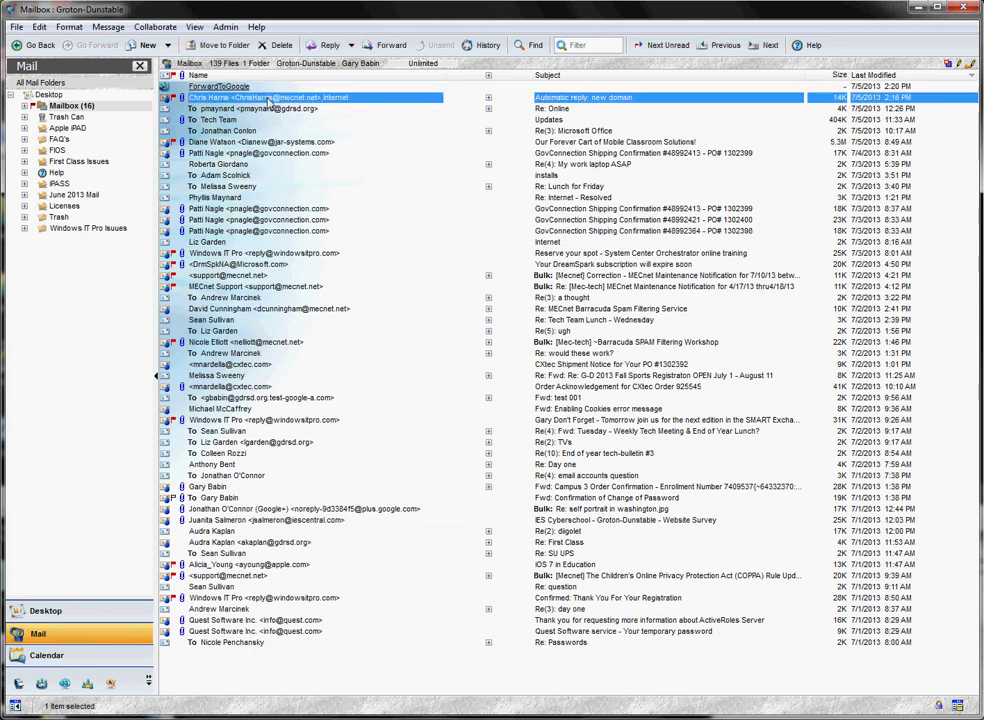
Open the ForwardToGoogle conference, reveal its folder tree, and move and enlarge its window to show the full toolbar
left_click(229, 88)
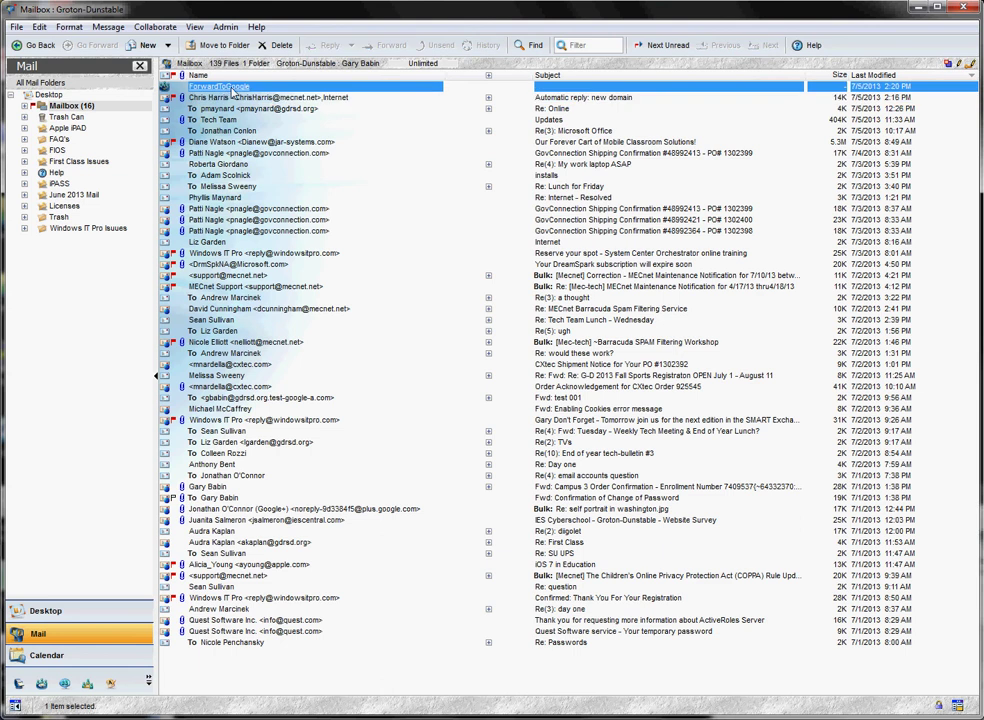
double_click(231, 89)
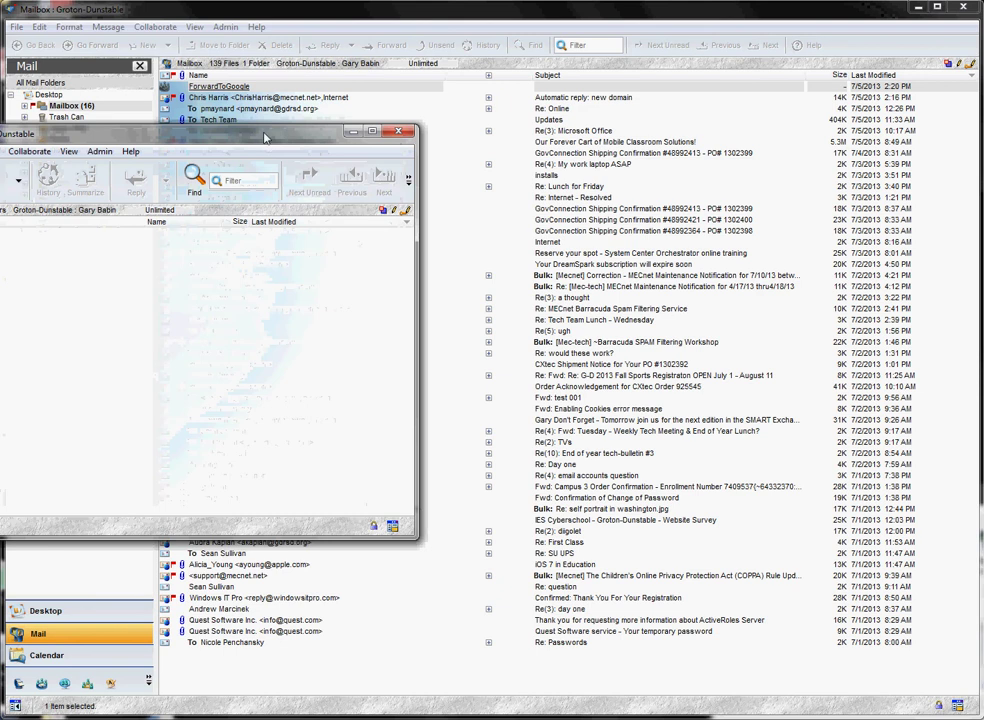
left_click_drag(264, 136, 479, 141)
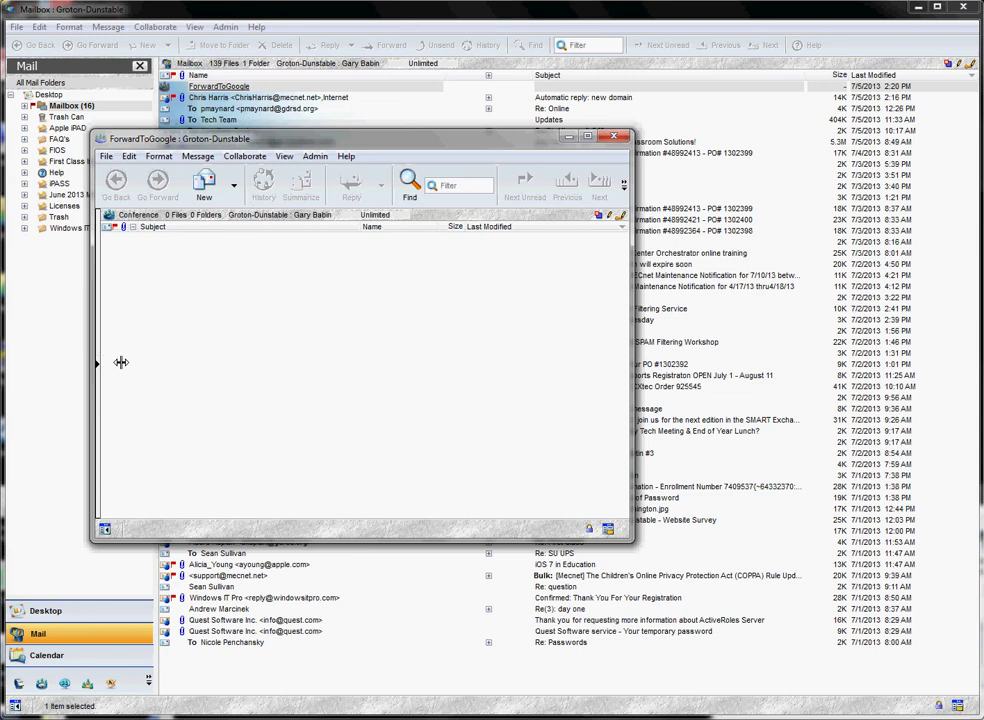
left_click_drag(120, 362, 236, 365)
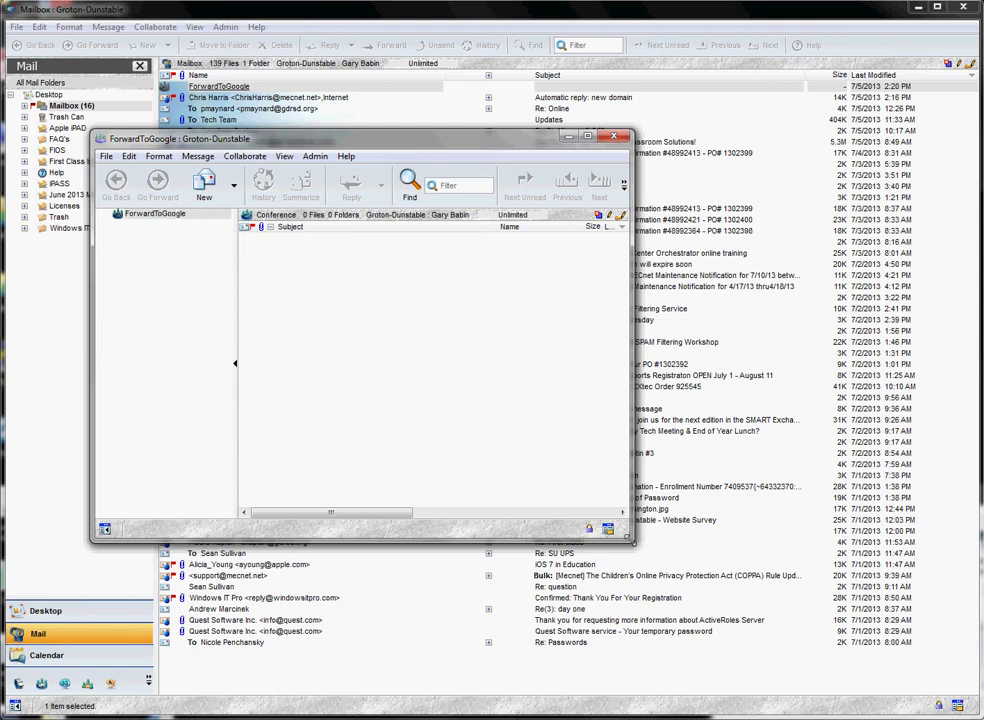
left_click_drag(632, 541, 773, 556)
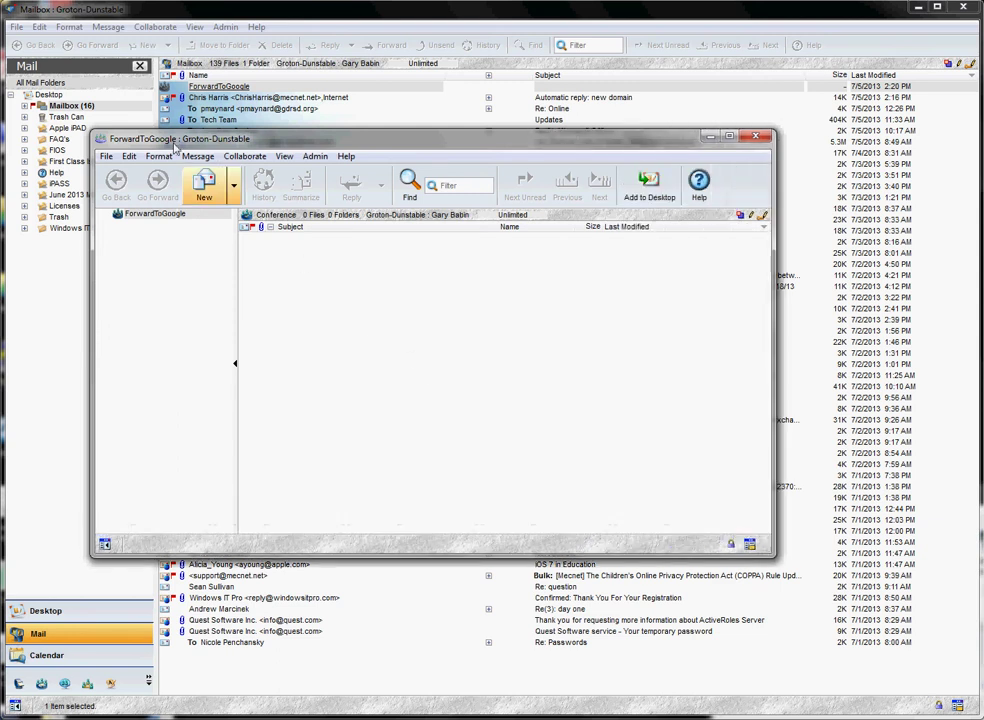
Create a folder named "sent" inside the ForwardToGoogle conference using the Standard Folder template
left_click(233, 190)
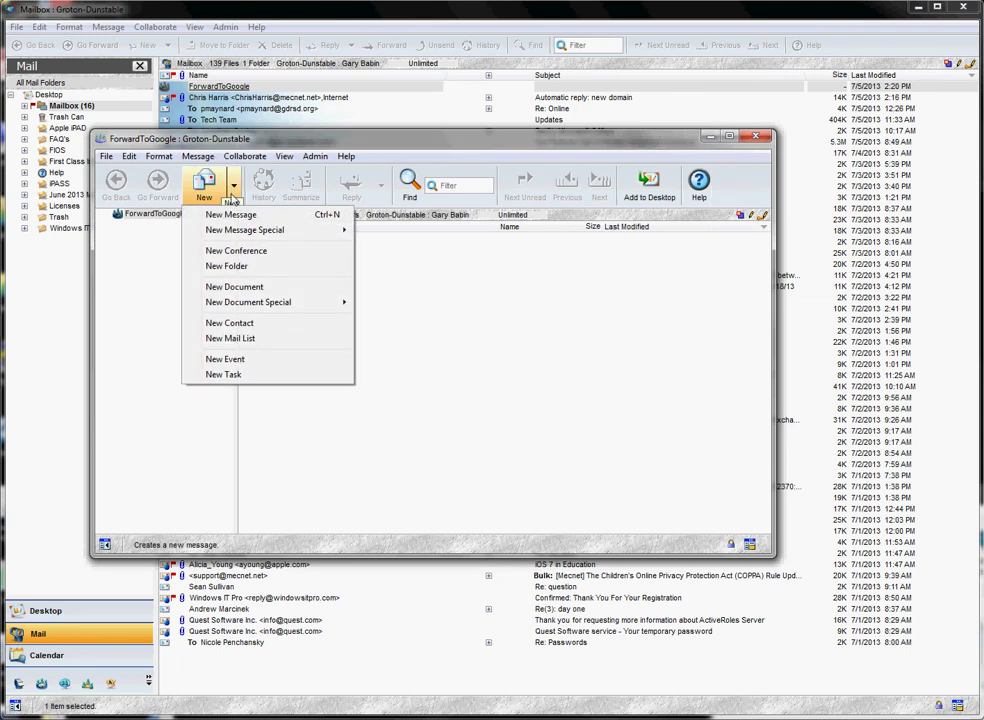
left_click(271, 270)
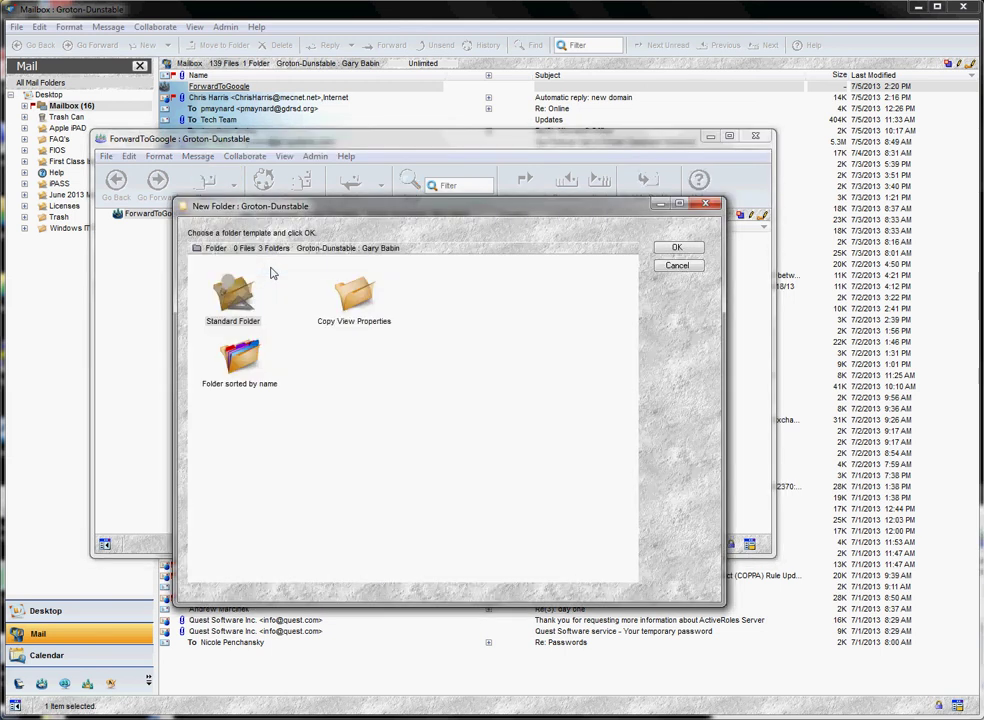
left_click(233, 295)
left_click(672, 248)
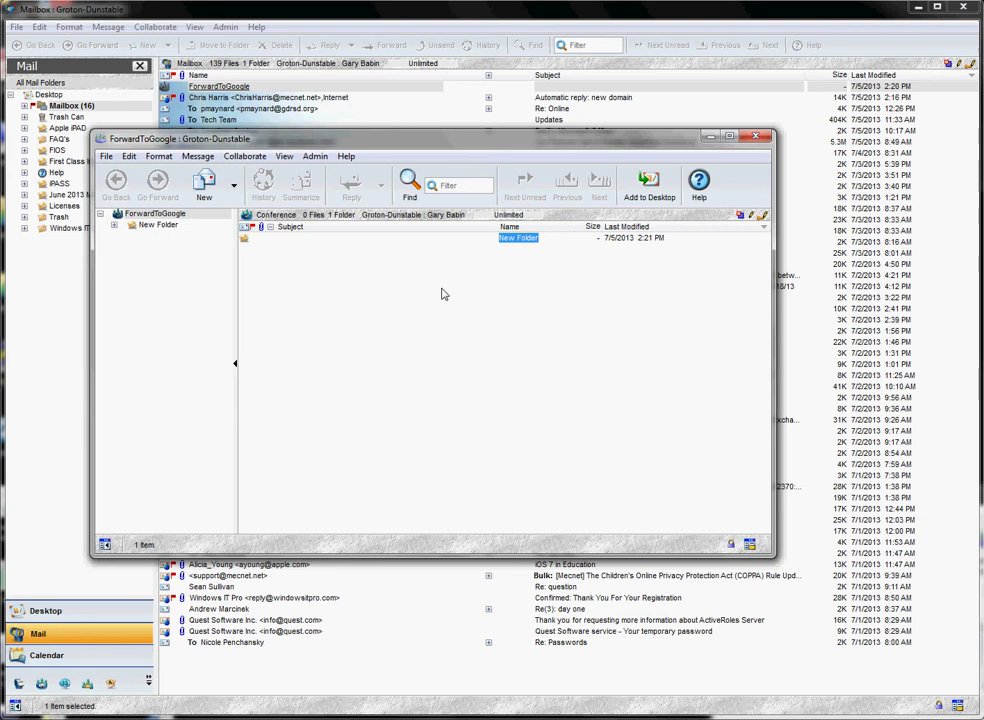
type("sent")
key("Return")
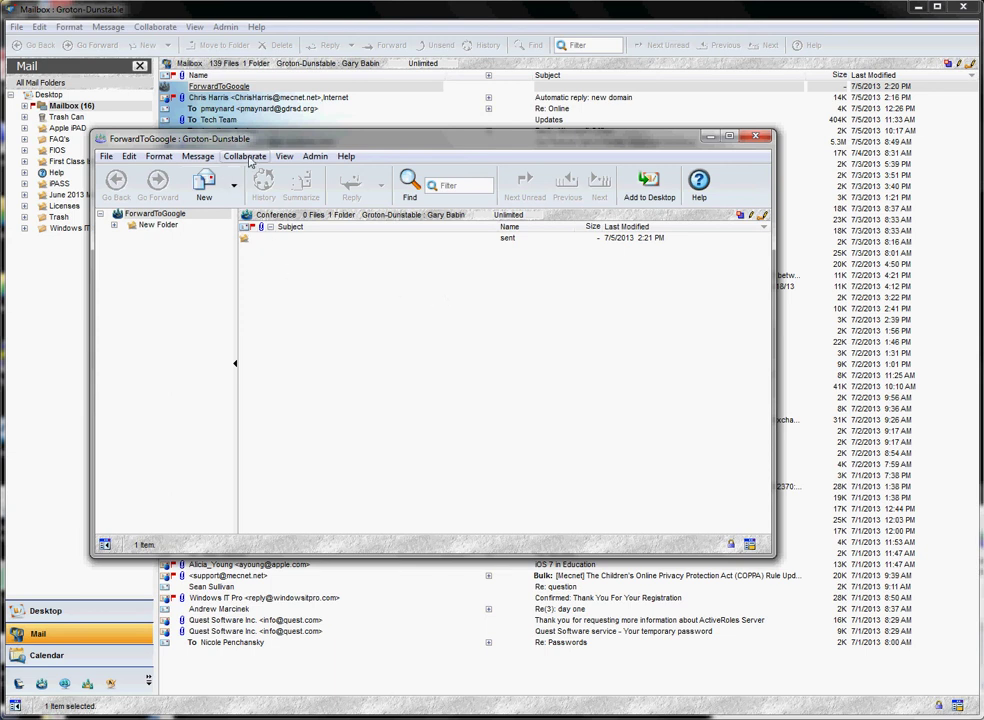
Create an advanced rule named SendToGoogle for the ForwardToGoogle conference and enable Add to toolbar for it
left_click(247, 157)
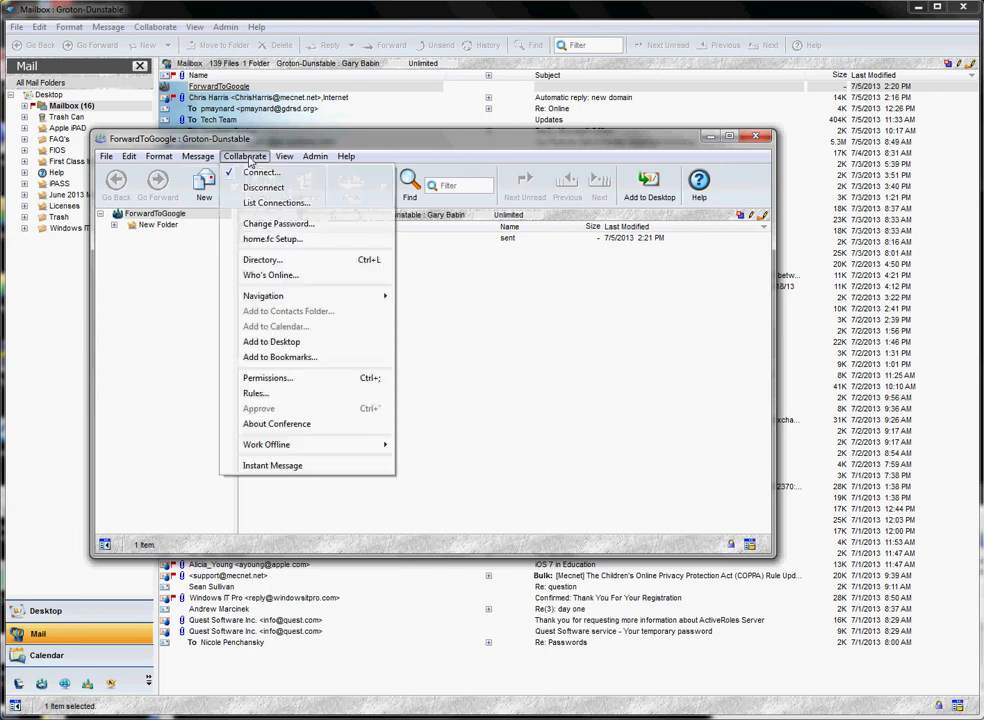
left_click(303, 397)
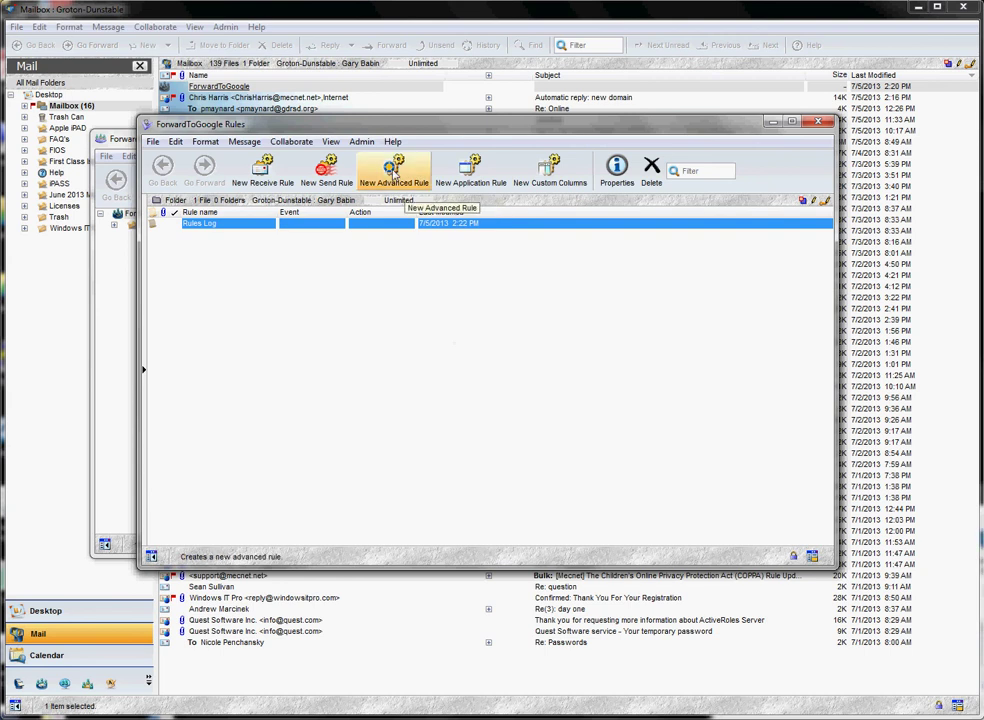
left_click(393, 172)
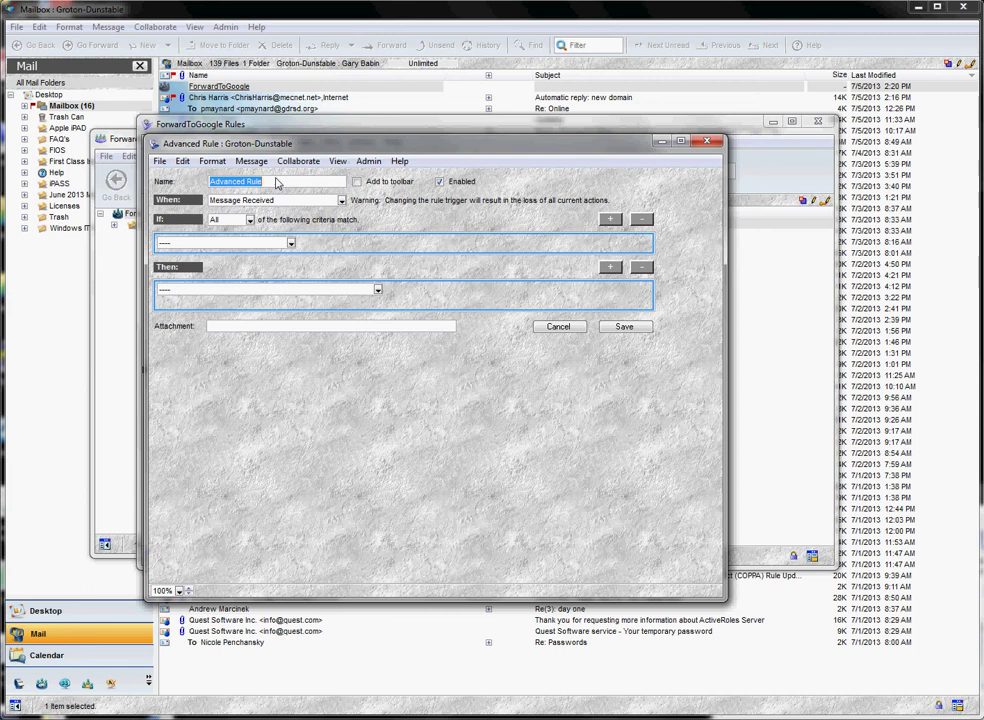
type("SendToGoogle")
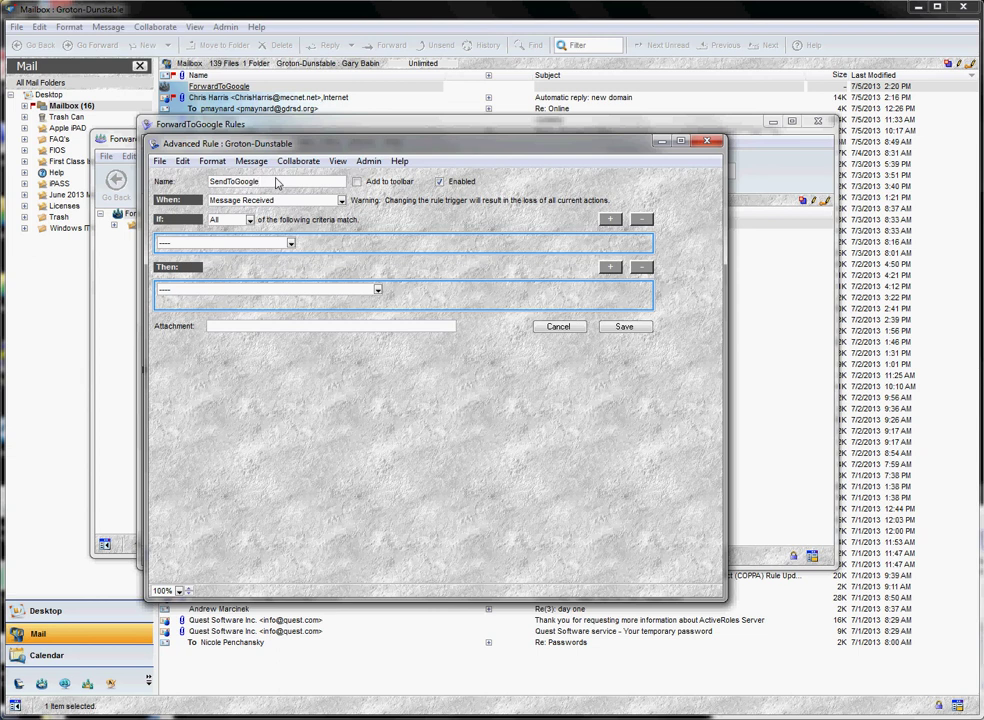
left_click(357, 181)
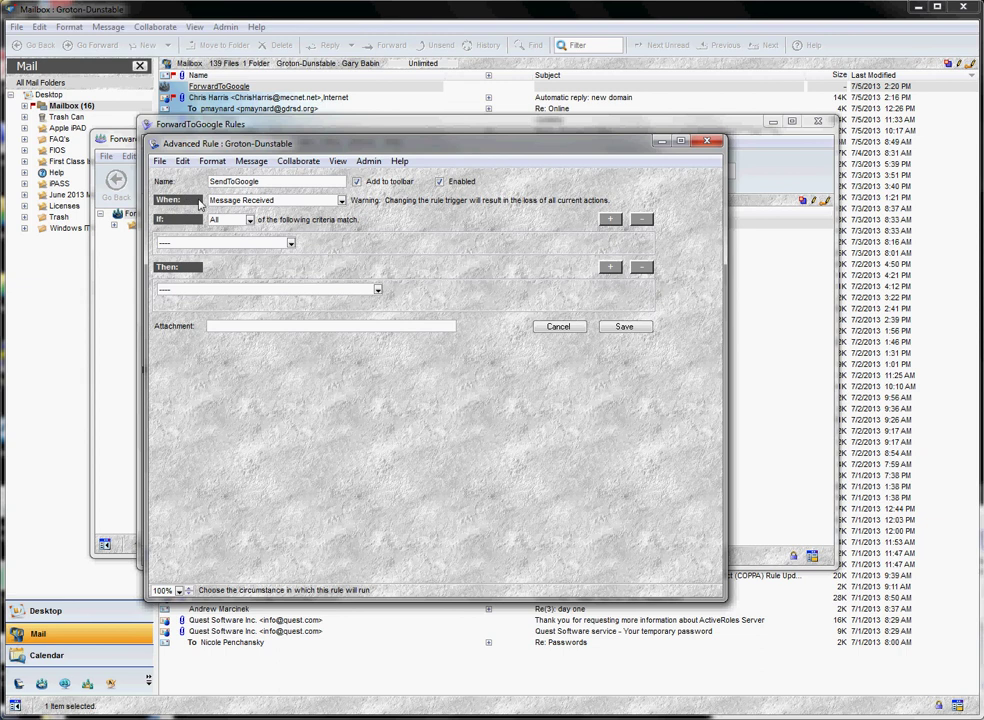
Set the SendToGoogle rule to Run Manually when All criteria match, with Always as its only criterion
left_click(341, 201)
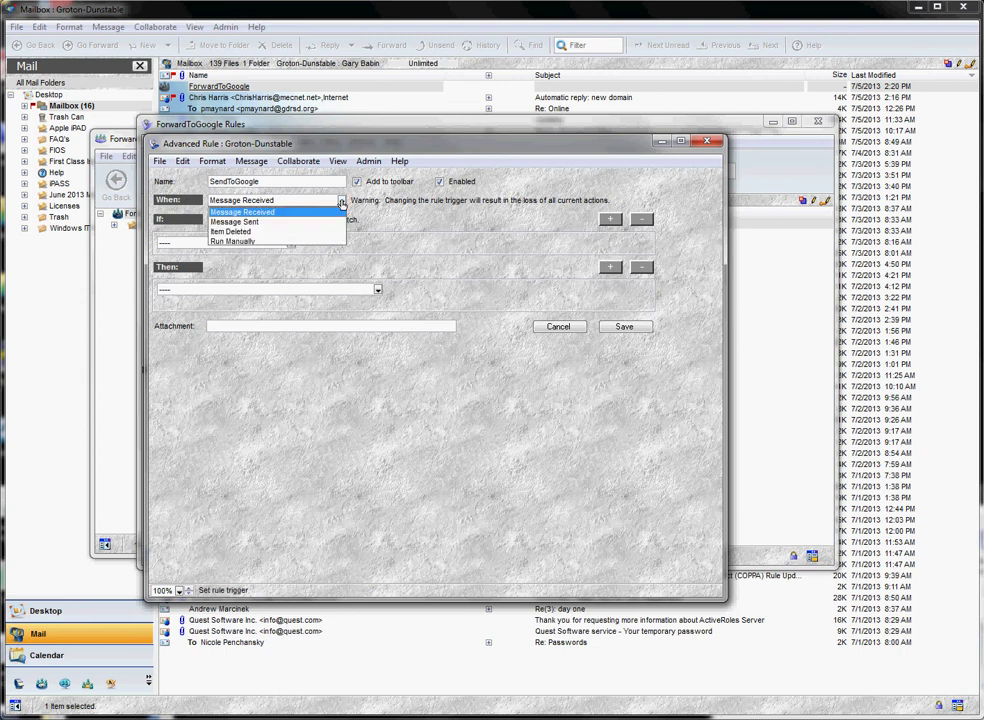
left_click(323, 244)
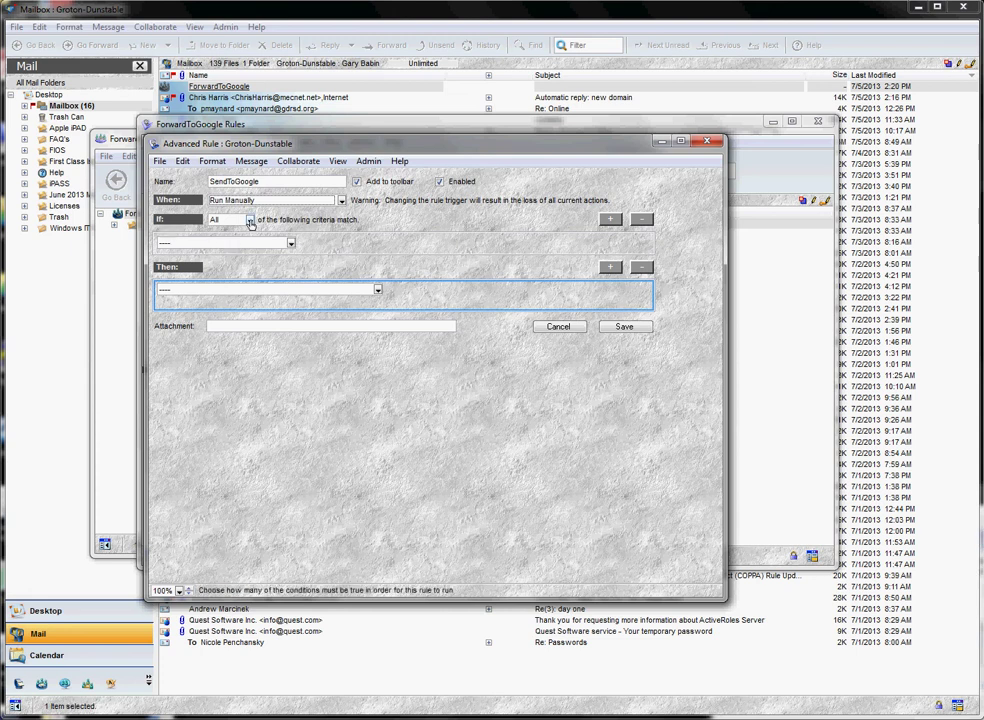
left_click(250, 220)
left_click(225, 231)
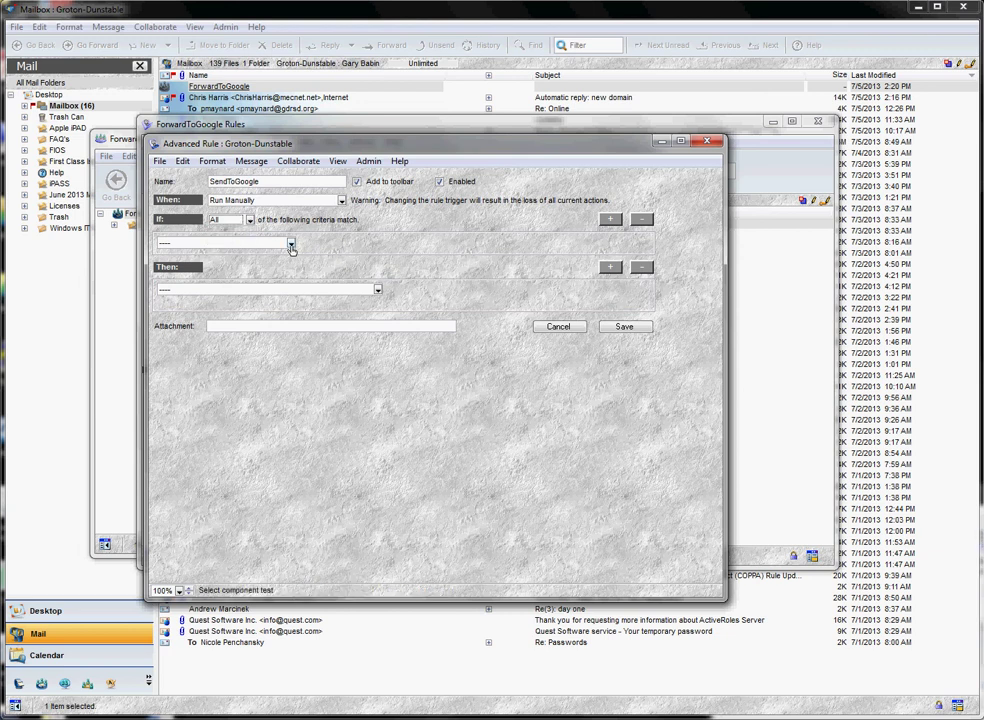
left_click(290, 245)
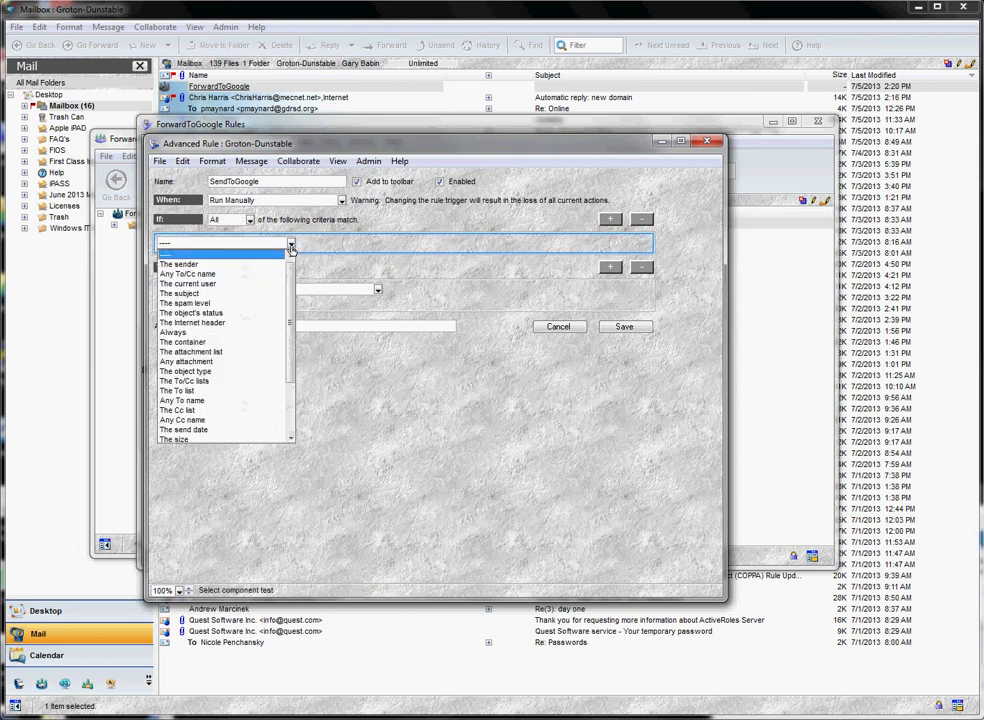
left_click(168, 334)
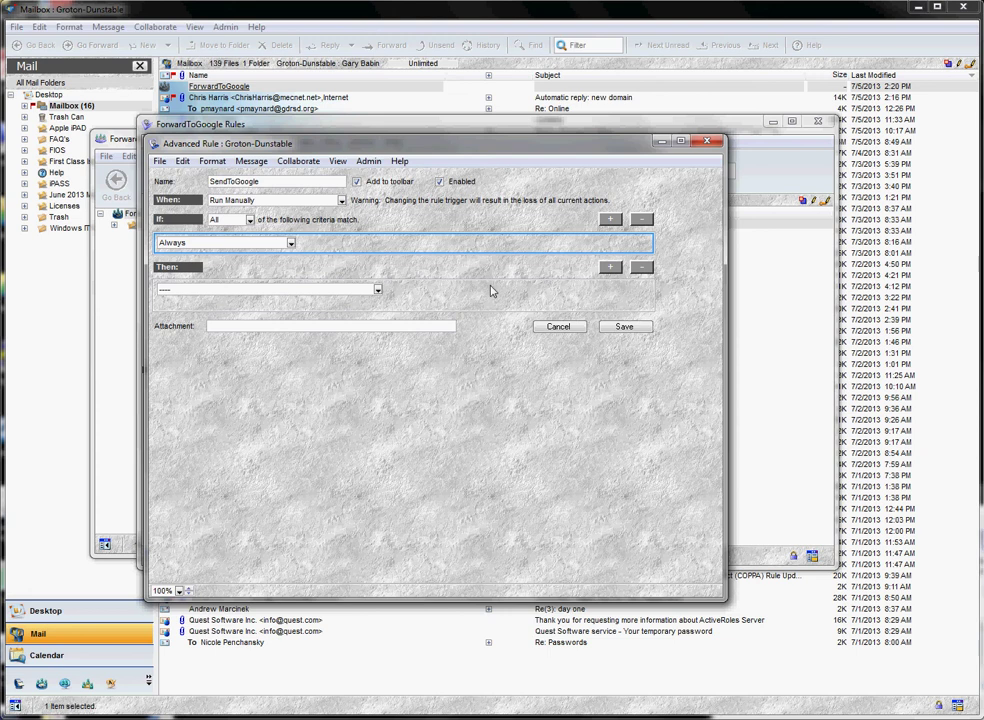
Set the rule's action to Redirect and enter the account owner's Google e-mail address as the destination
left_click(378, 291)
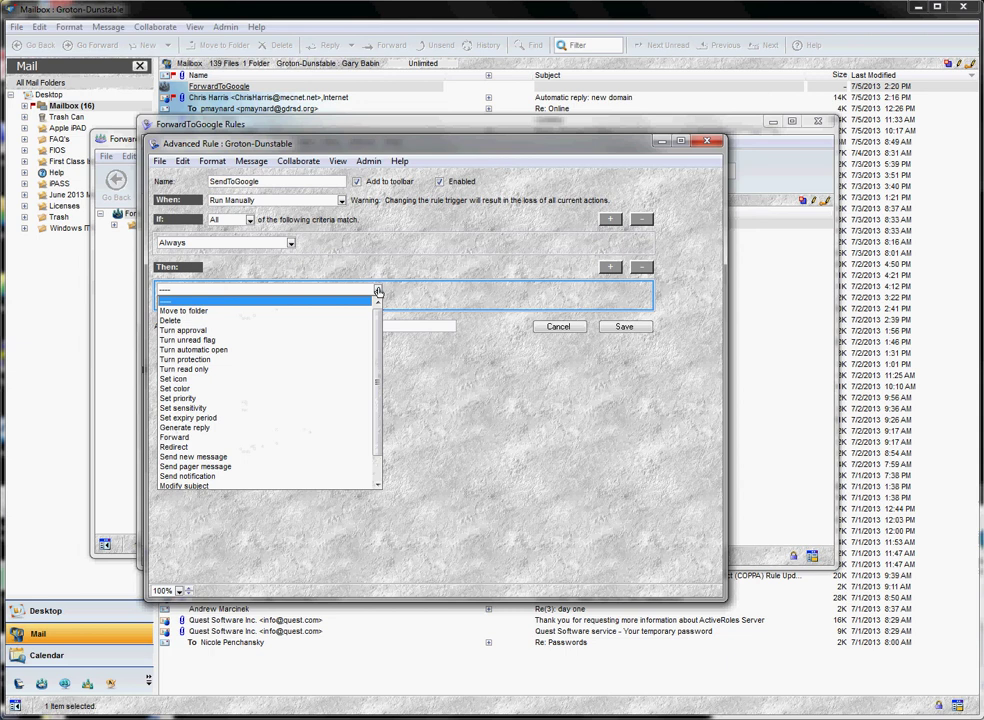
left_click(175, 447)
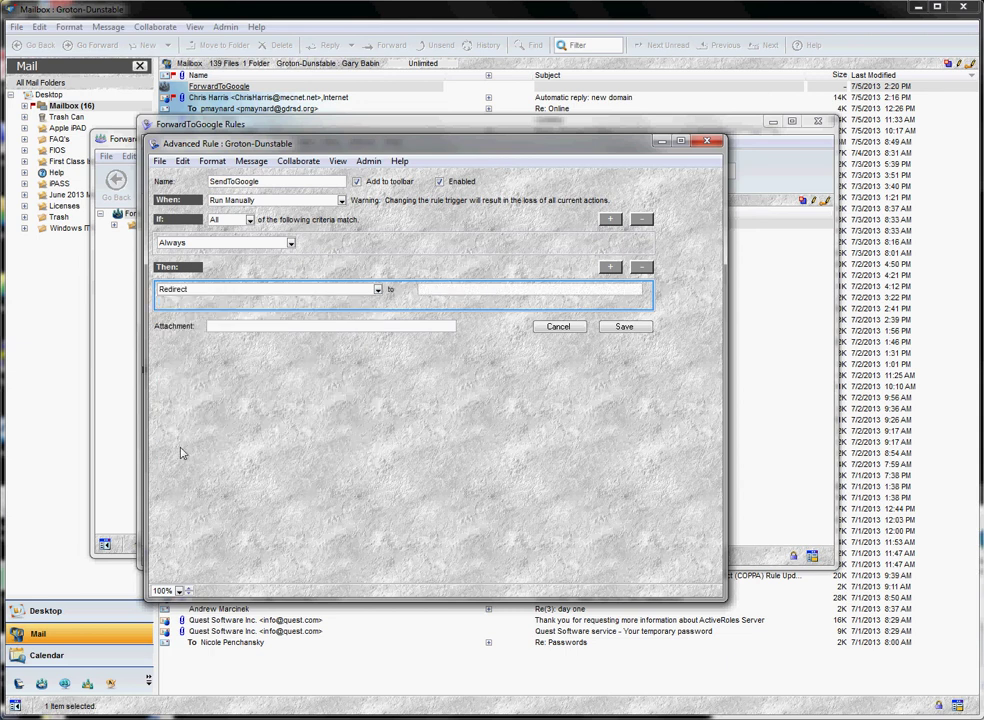
left_click(378, 291)
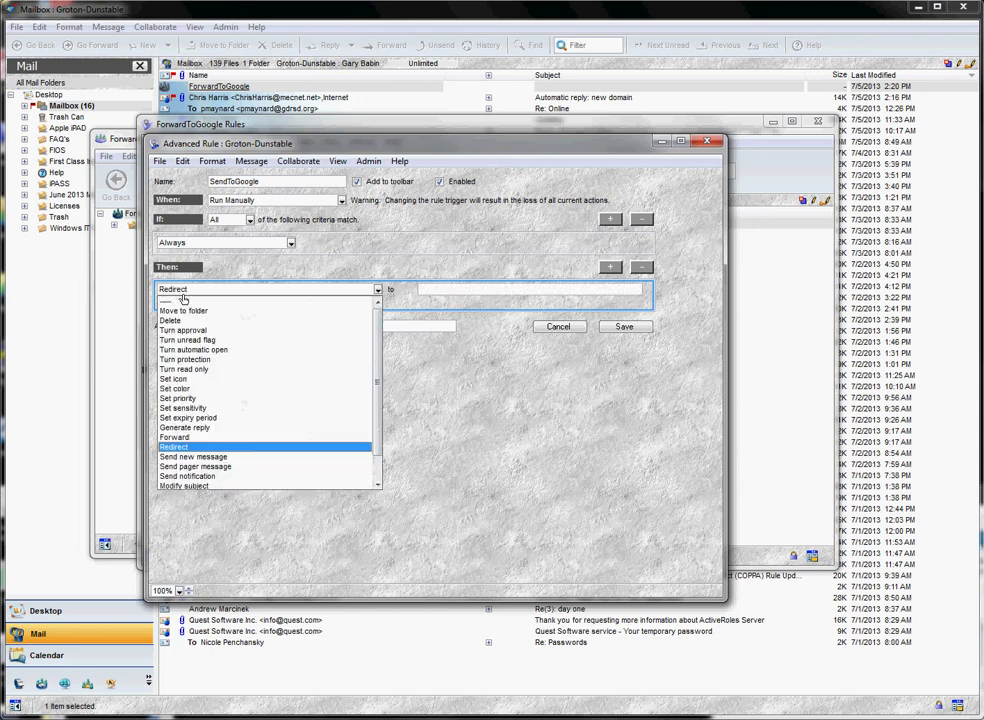
left_click(175, 447)
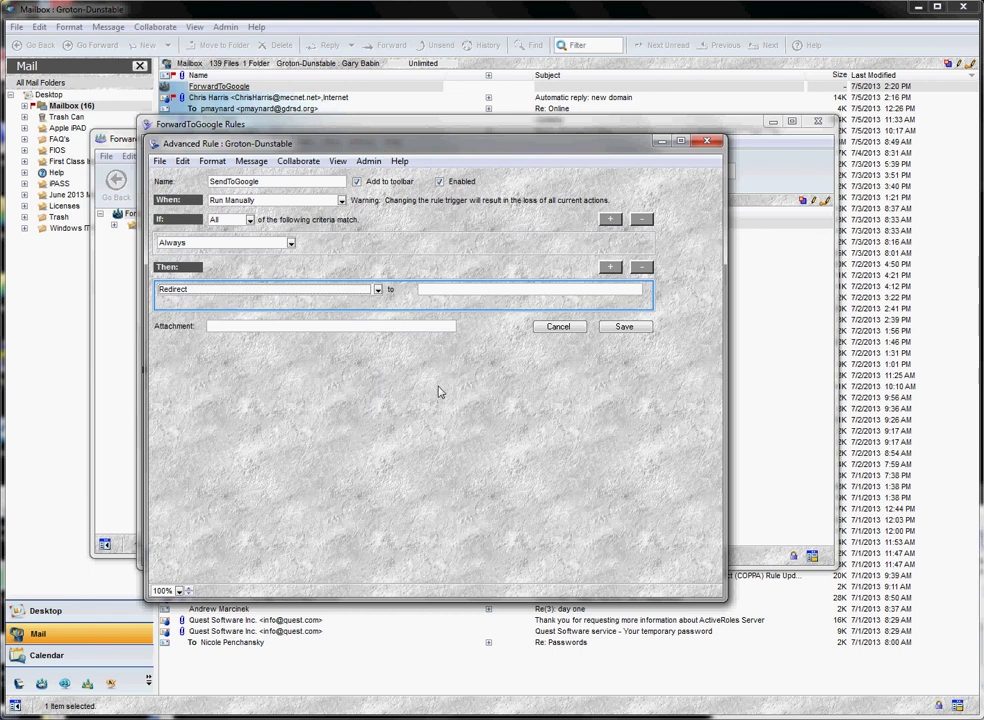
left_click(455, 292)
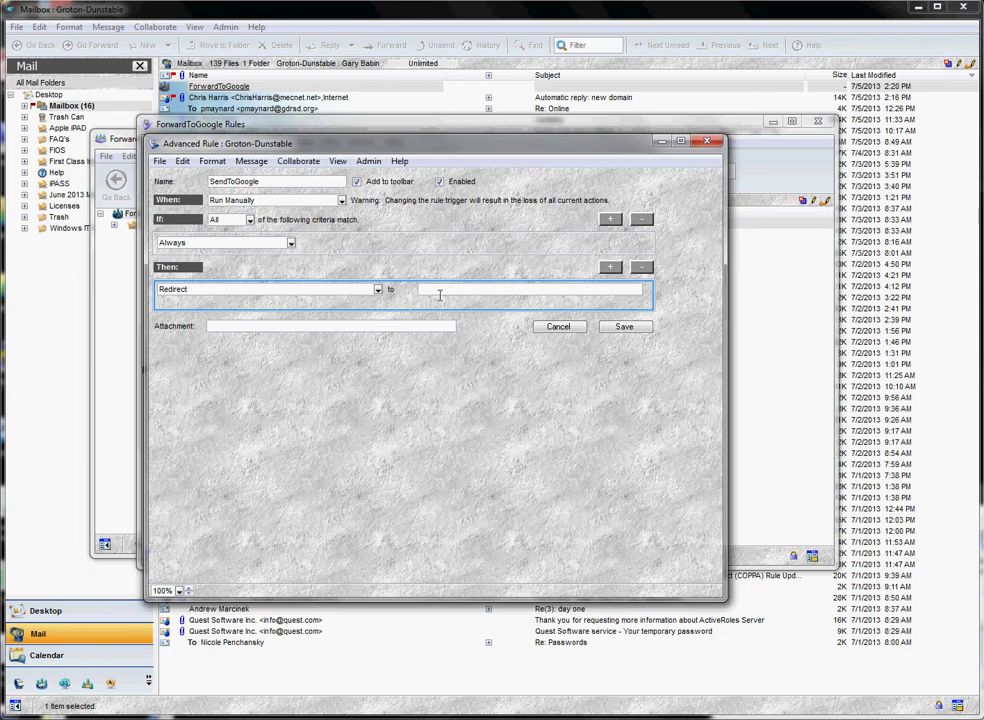
key("ctrl+v")
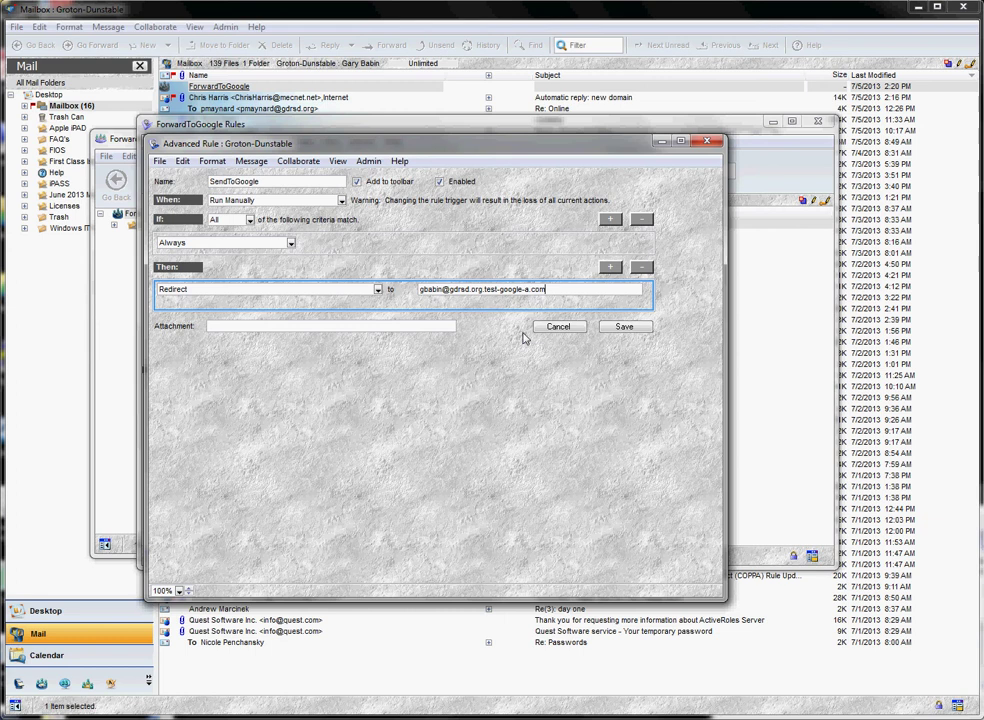
left_click(443, 289)
left_click_drag(443, 289, 548, 288)
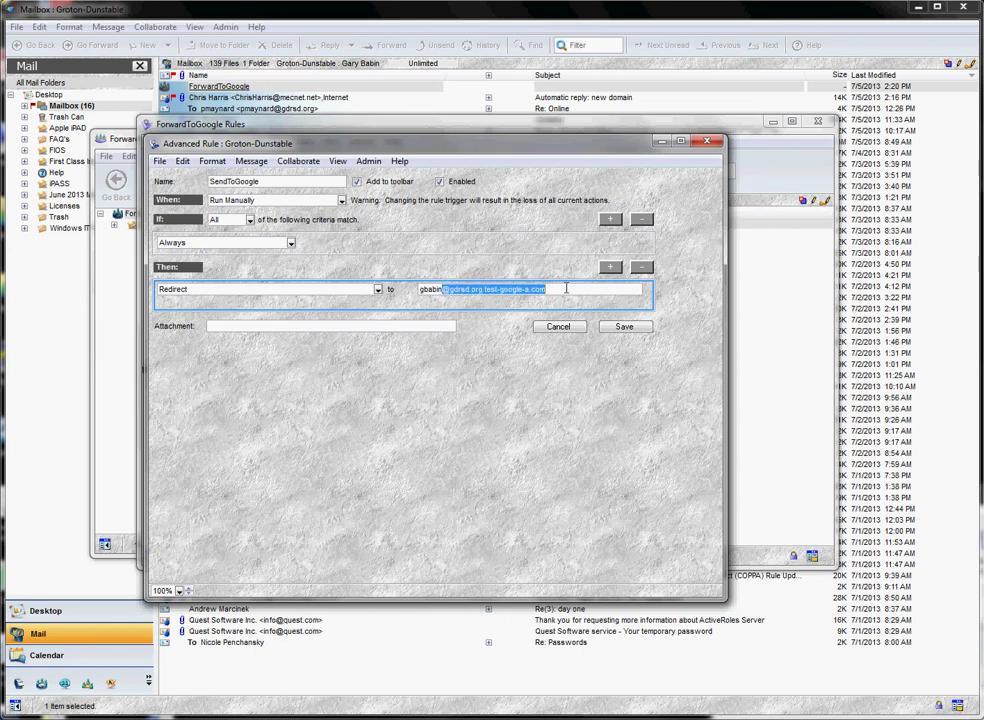
left_click(566, 288)
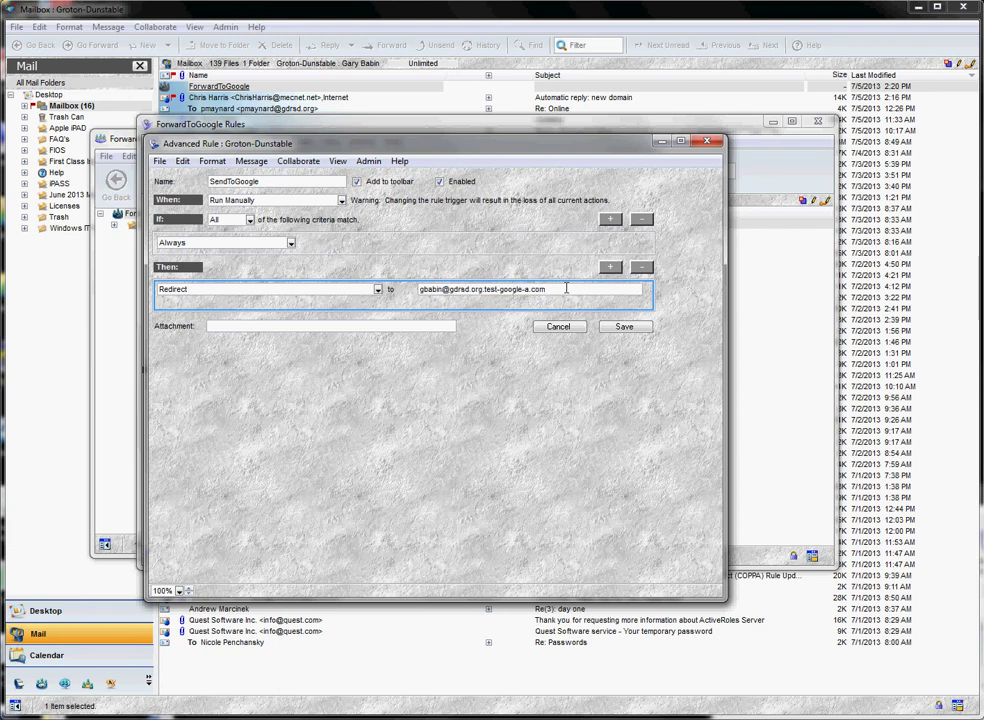
left_click_drag(443, 289, 415, 291)
left_click_drag(444, 289, 508, 289)
left_click(586, 290, "shift")
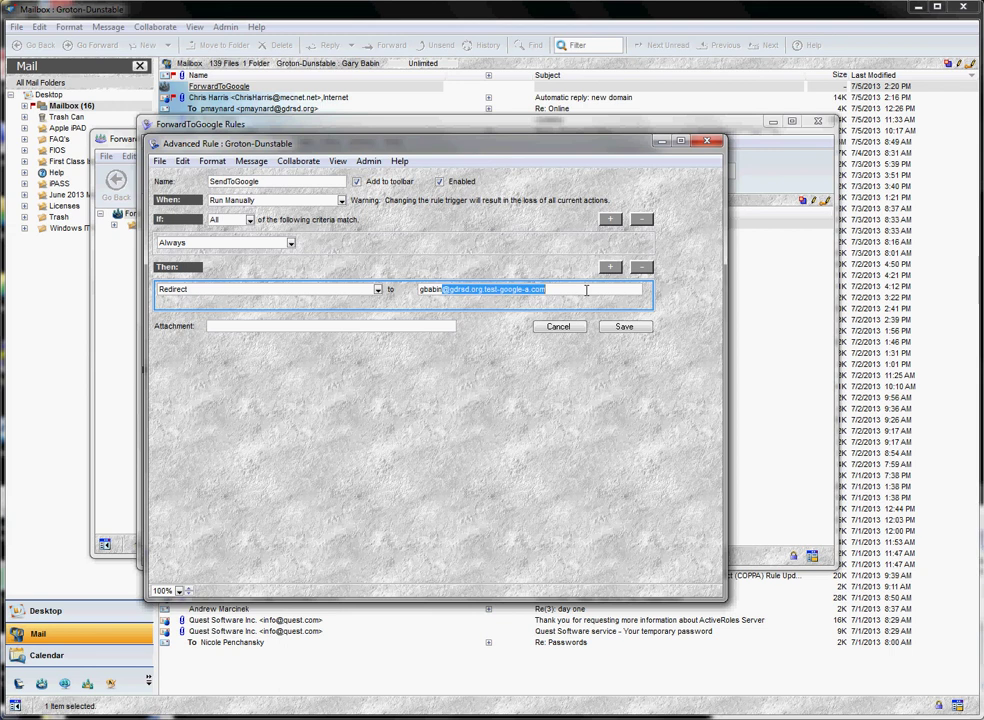
left_click(586, 290)
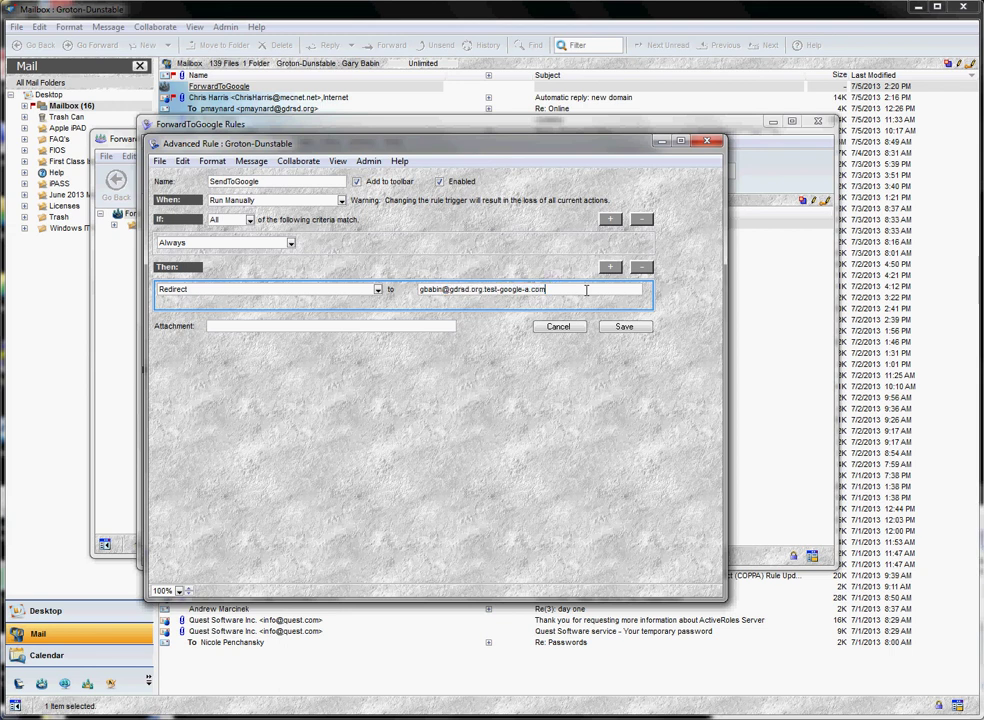
double_click(466, 289)
left_click(553, 289)
Add a second action to the SendToGoogle rule that moves messages to the folder "sent", and save the rule
left_click(612, 268)
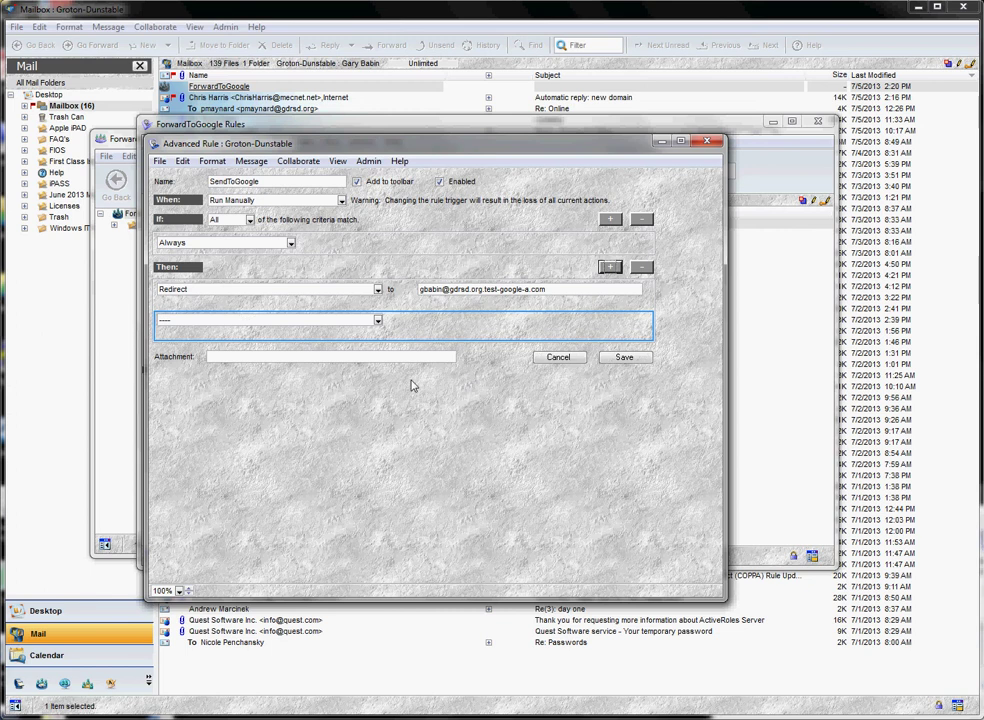
left_click(378, 322)
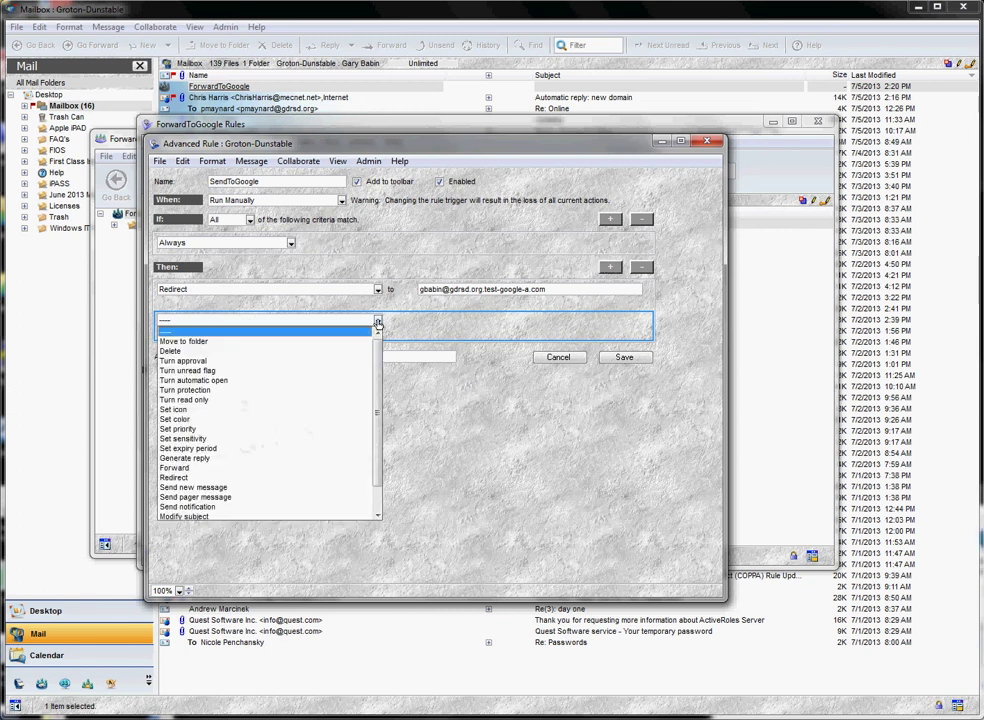
left_click(207, 342)
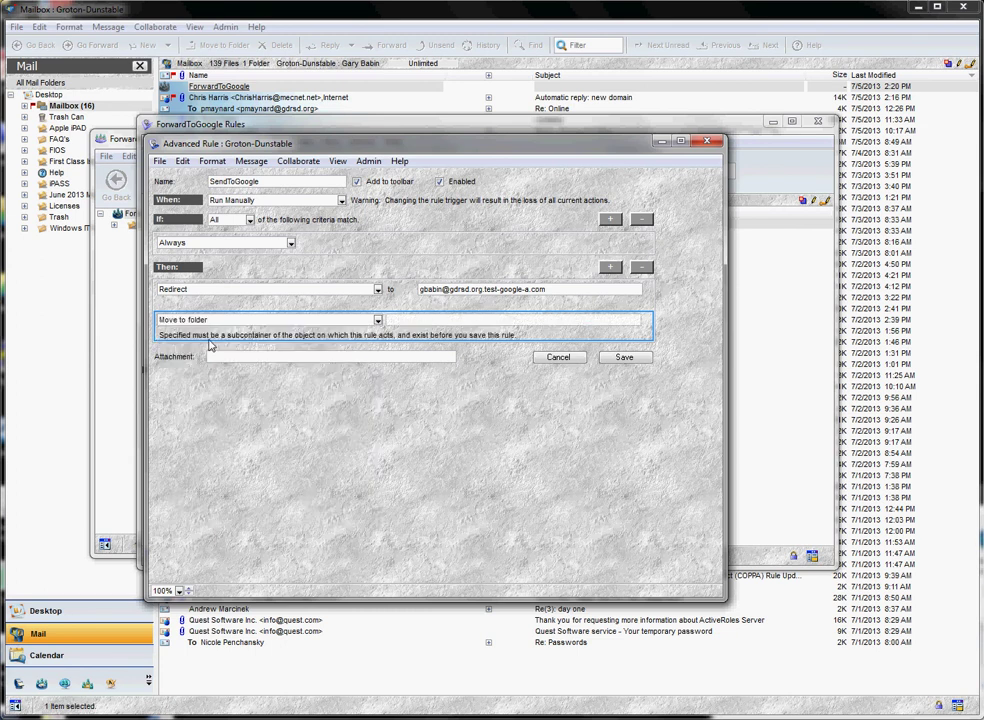
left_click(412, 322)
type("sent")
left_click(638, 359)
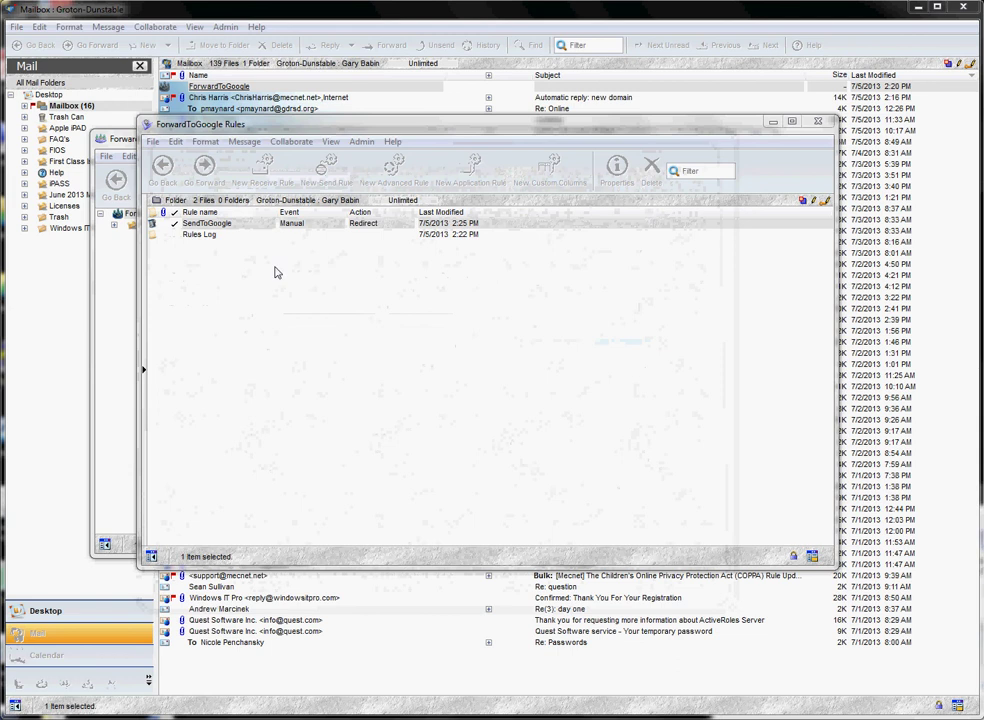
Close the ForwardToGoogle Rules and conference windows, and reopen the ForwardToGoogle conference from the mailbox
left_click(227, 229)
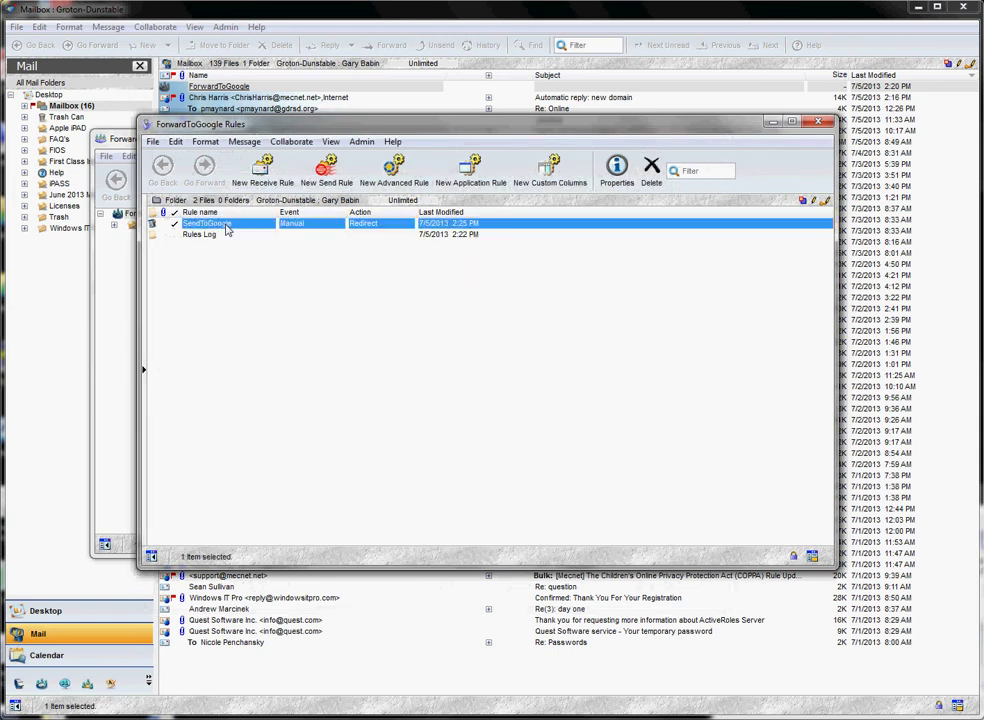
left_click(826, 124)
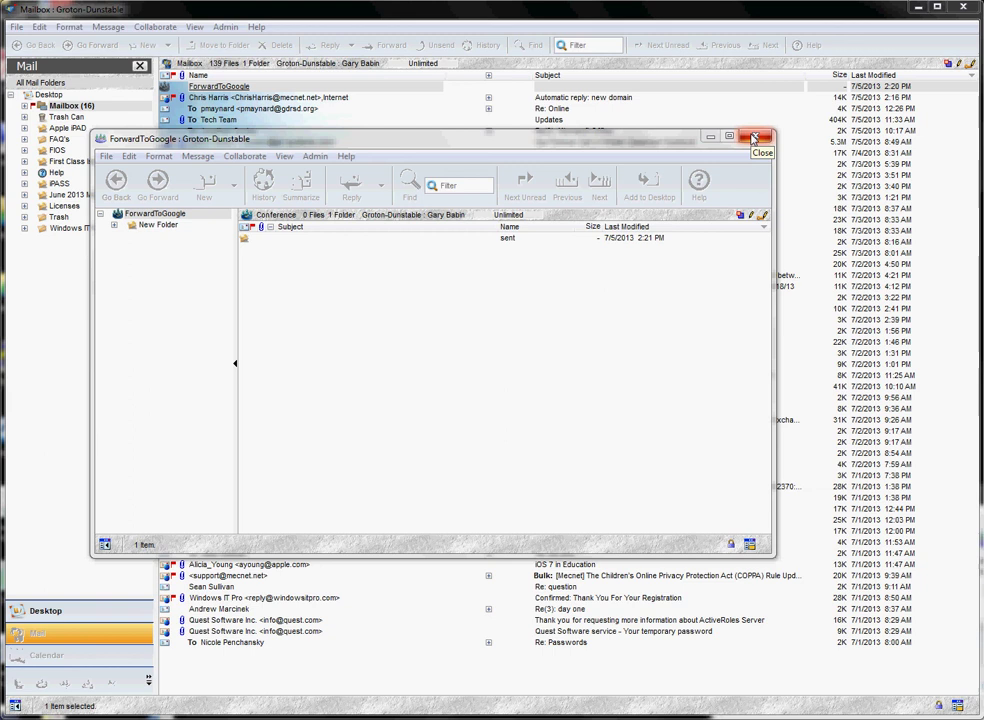
left_click(756, 139)
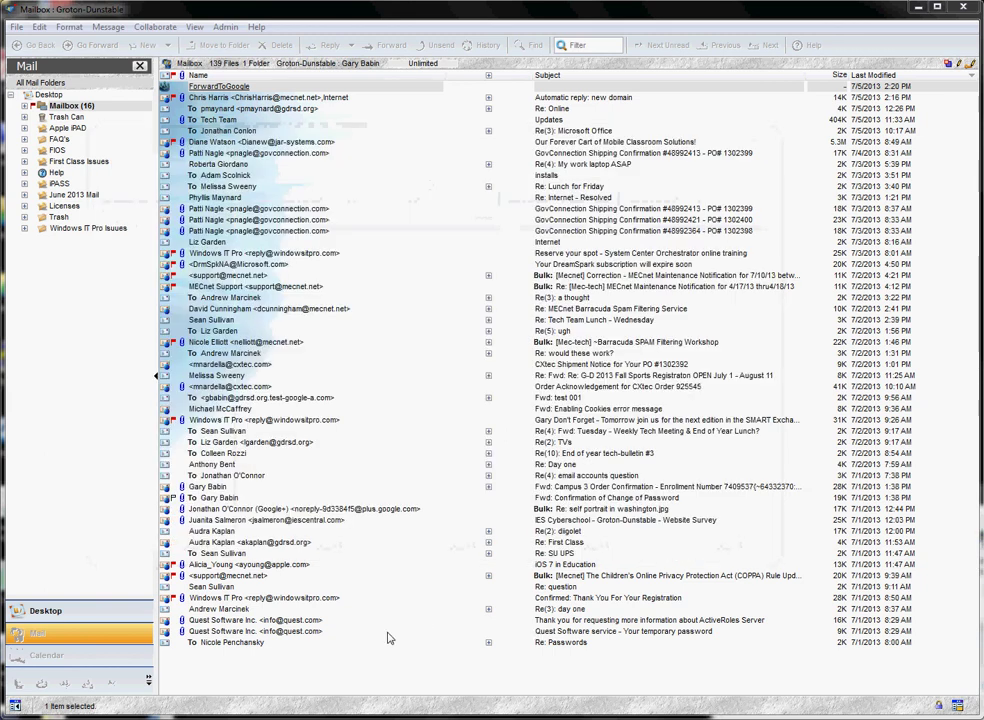
left_click(270, 97)
left_click(226, 88)
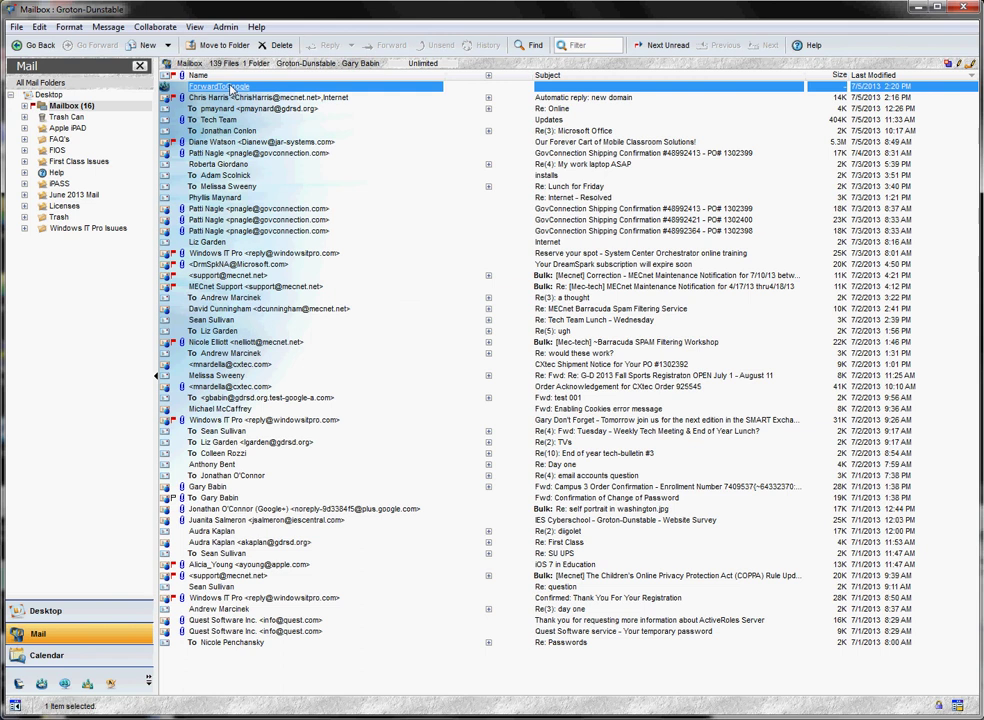
double_click(230, 88)
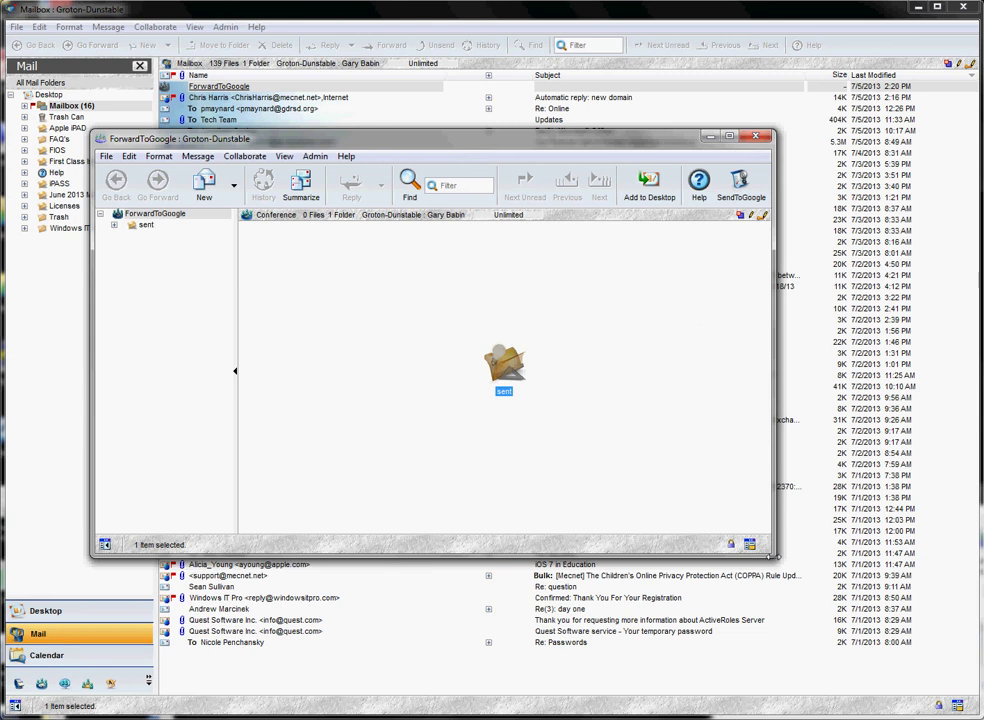
Widen the ForwardToGoogle conference window so all its commands fit, and run the SendToGoogle rule
left_click_drag(773, 559, 628, 510)
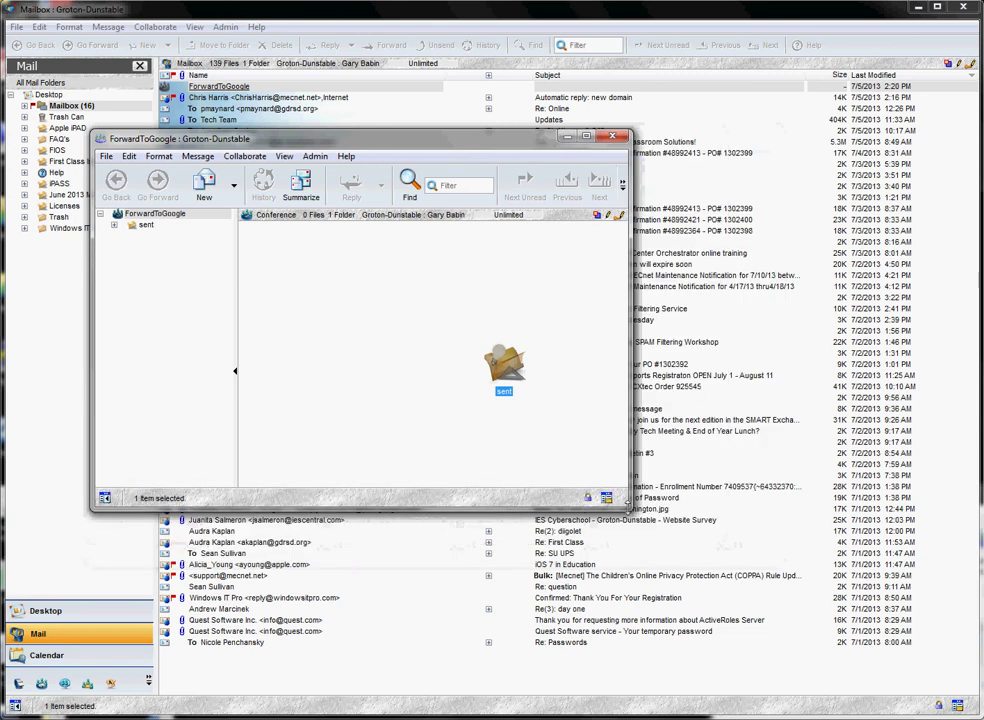
left_click_drag(630, 511, 872, 507)
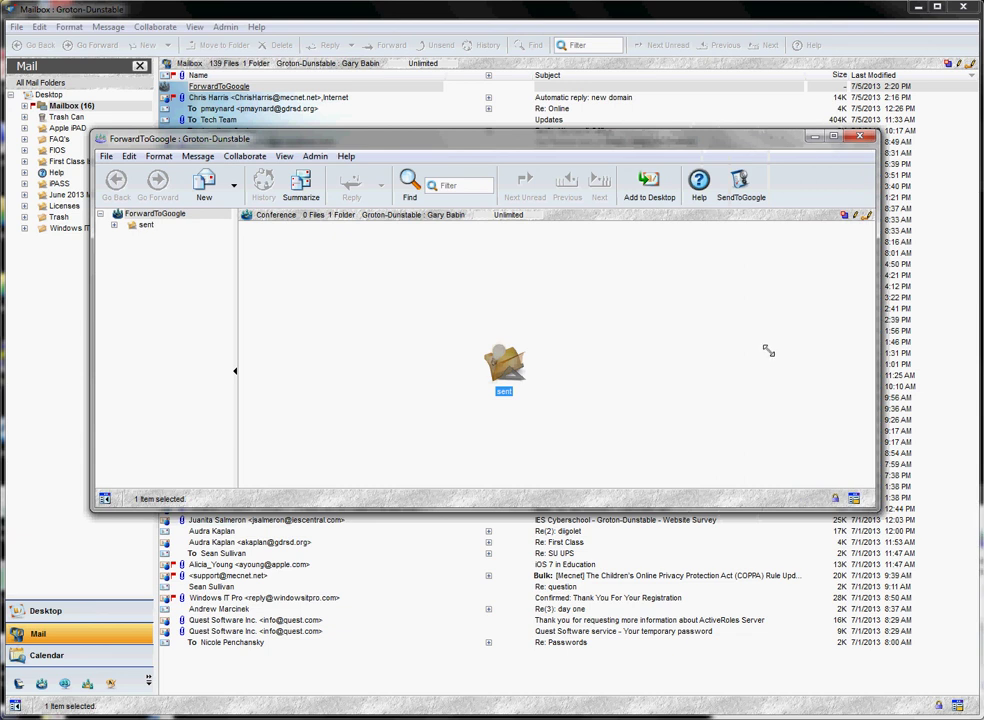
left_click(741, 186)
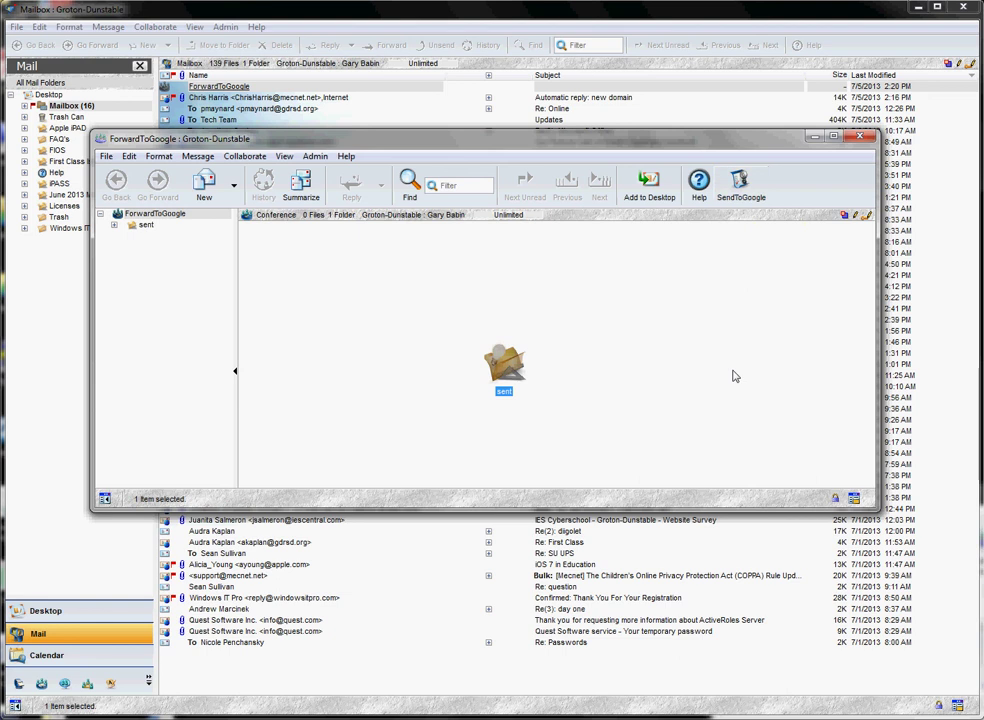
Change the ForwardToGoogle conference to View by List and close its window
left_click(371, 351)
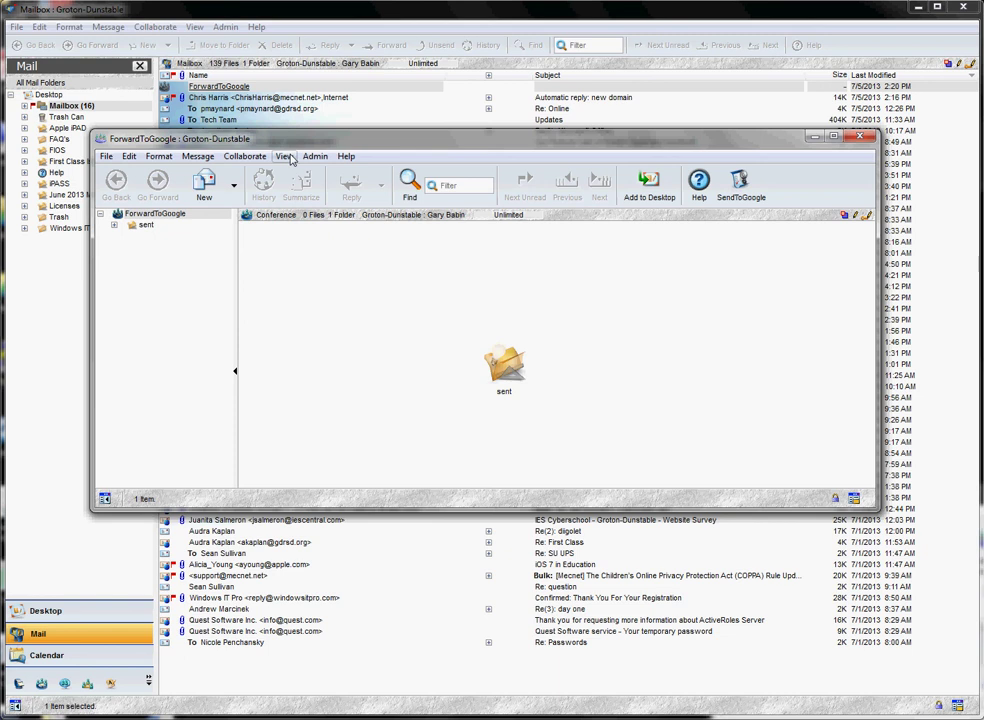
left_click(283, 159)
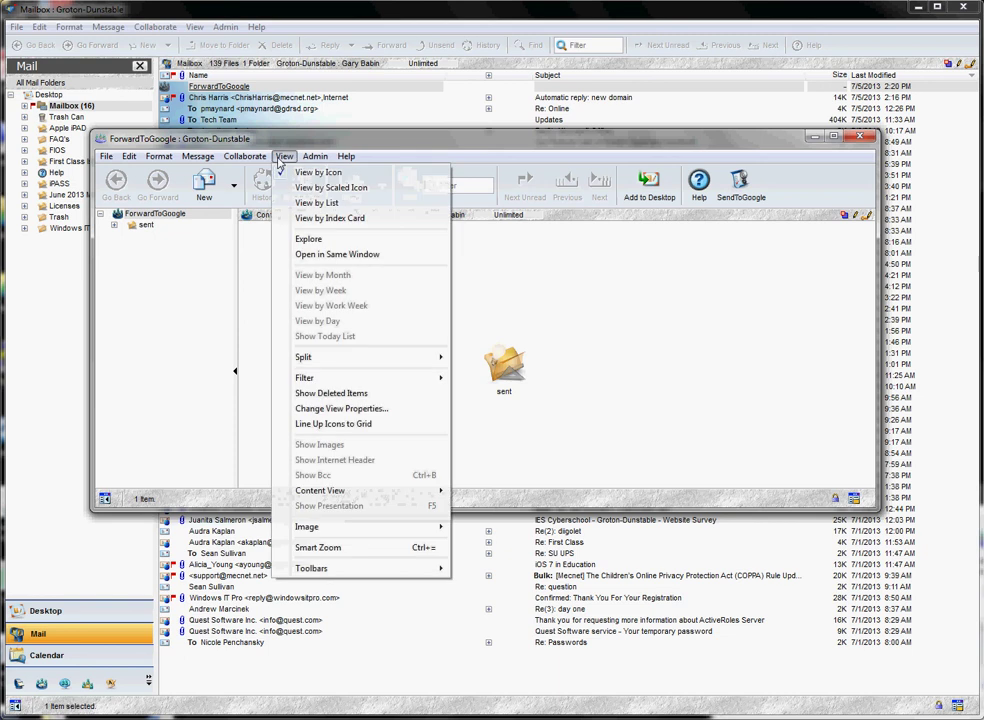
left_click(347, 204)
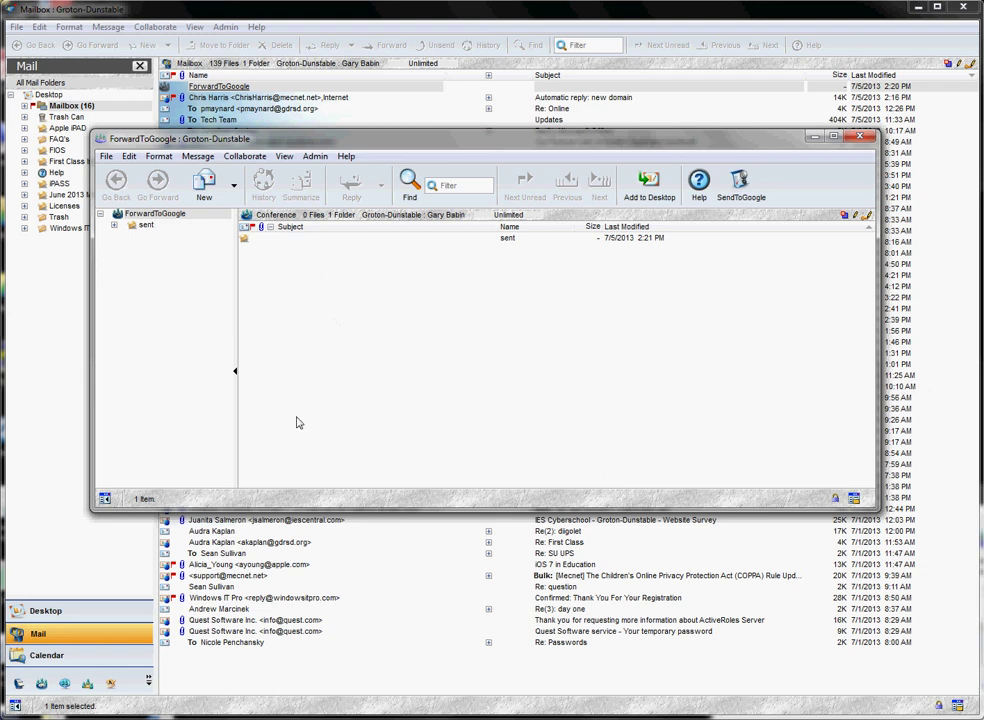
left_click(260, 241)
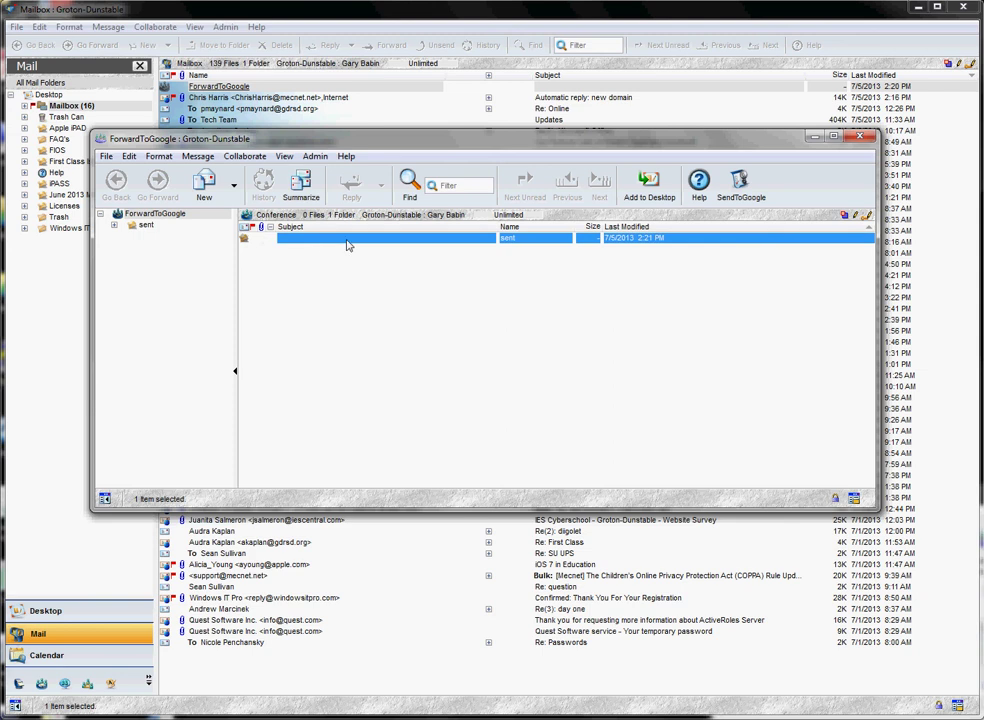
left_click(320, 262)
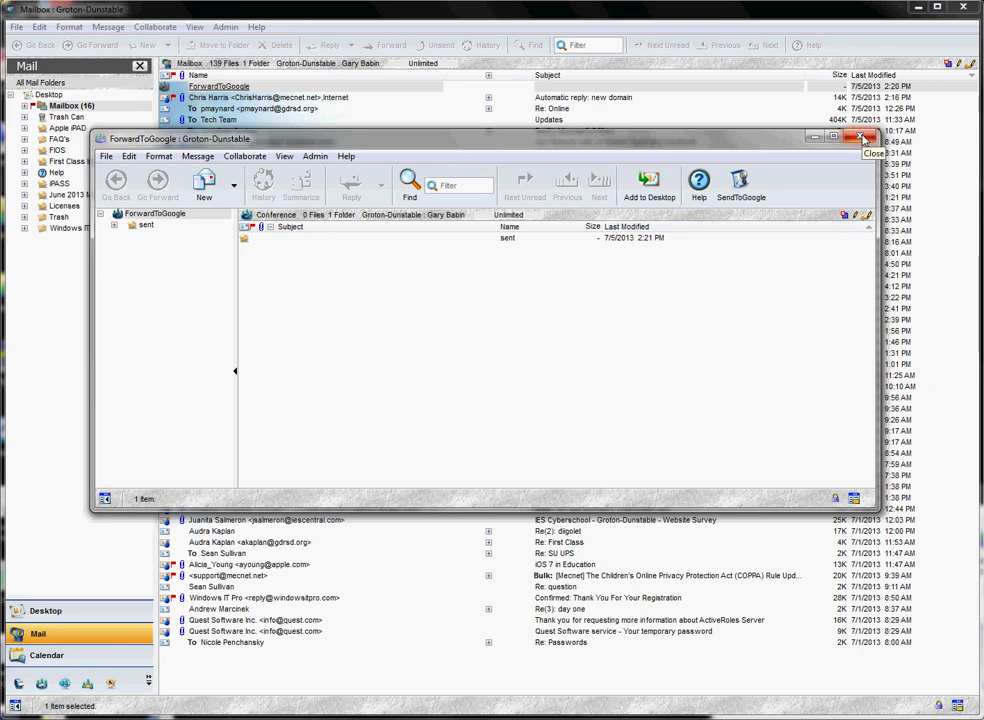
left_click(862, 139)
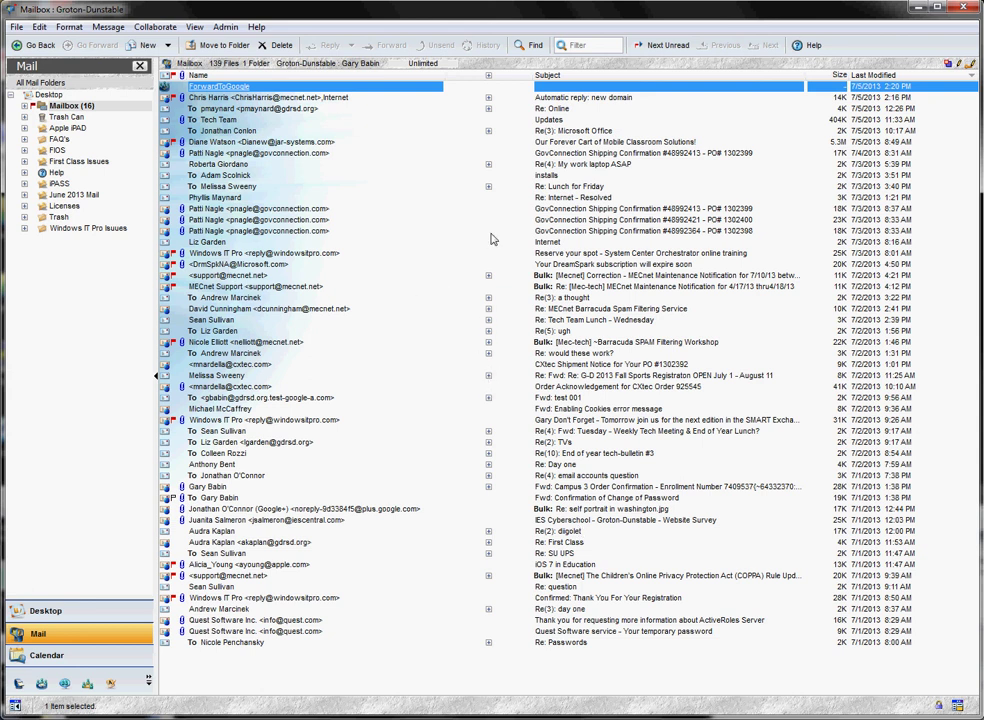
Expand and collapse the "Re: Lunch for Friday" thread, and check the commands available for the collapsed message
left_click(236, 188)
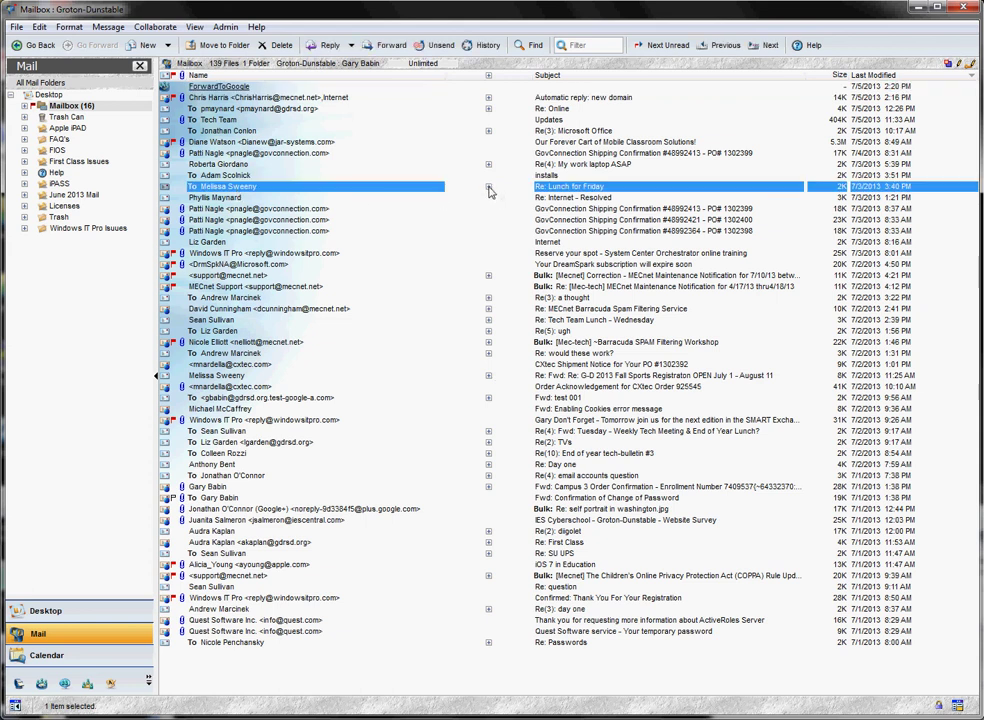
left_click(488, 187)
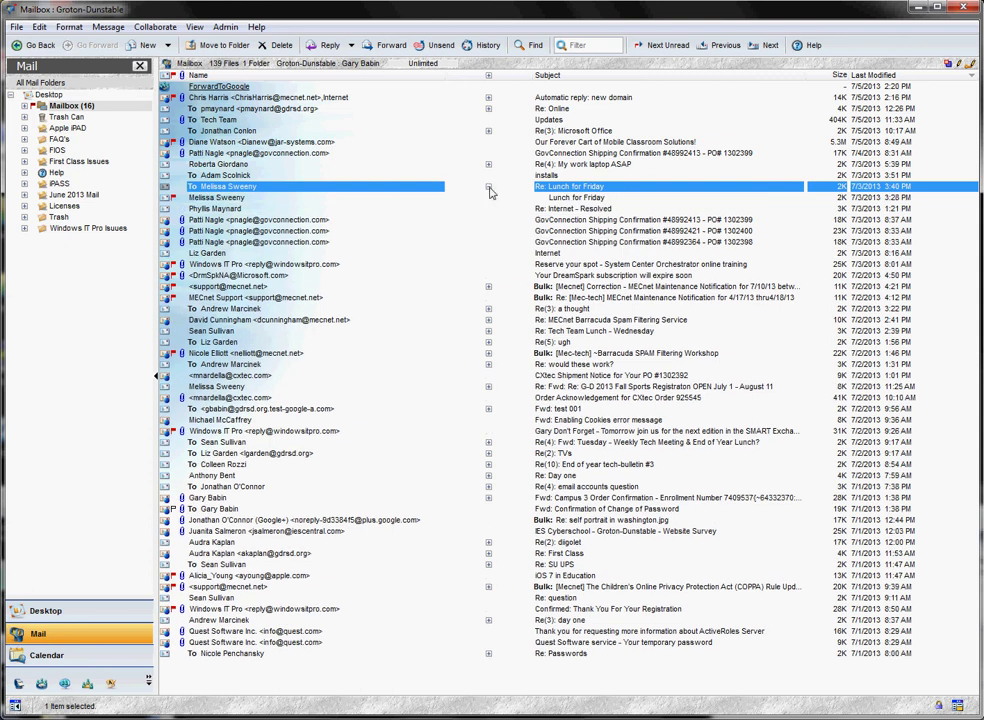
left_click(487, 189)
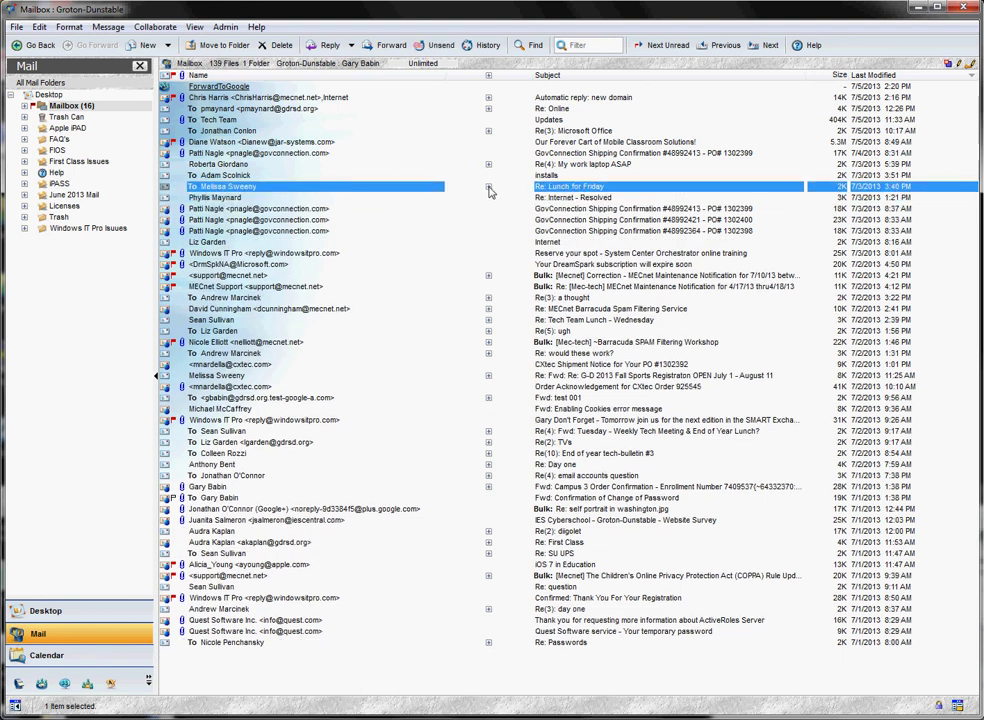
right_click(381, 192)
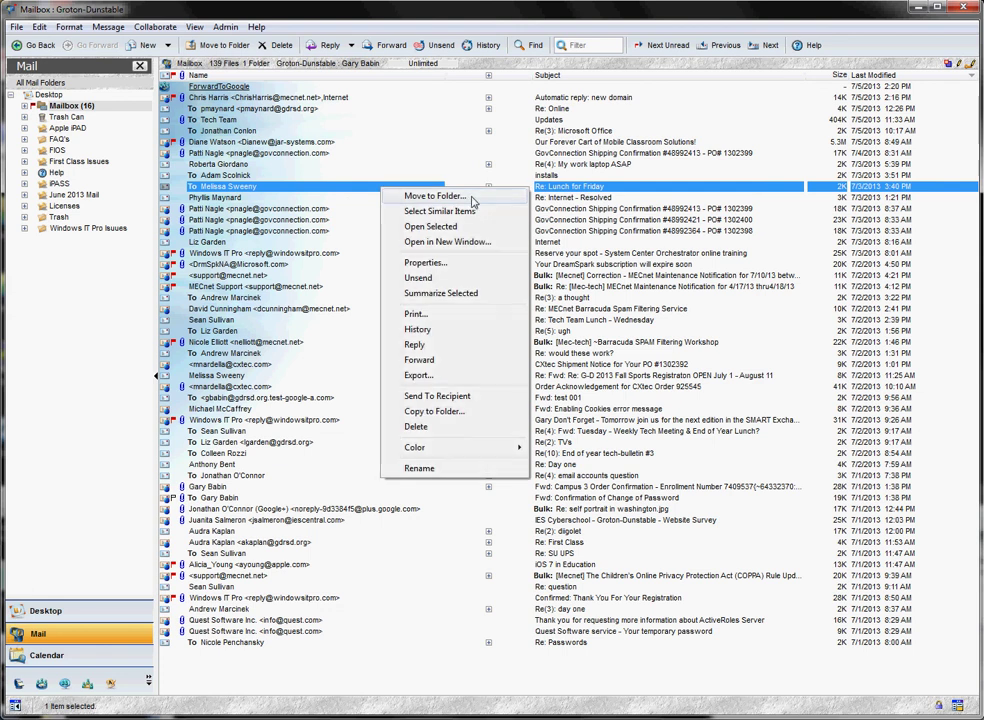
left_click(300, 193)
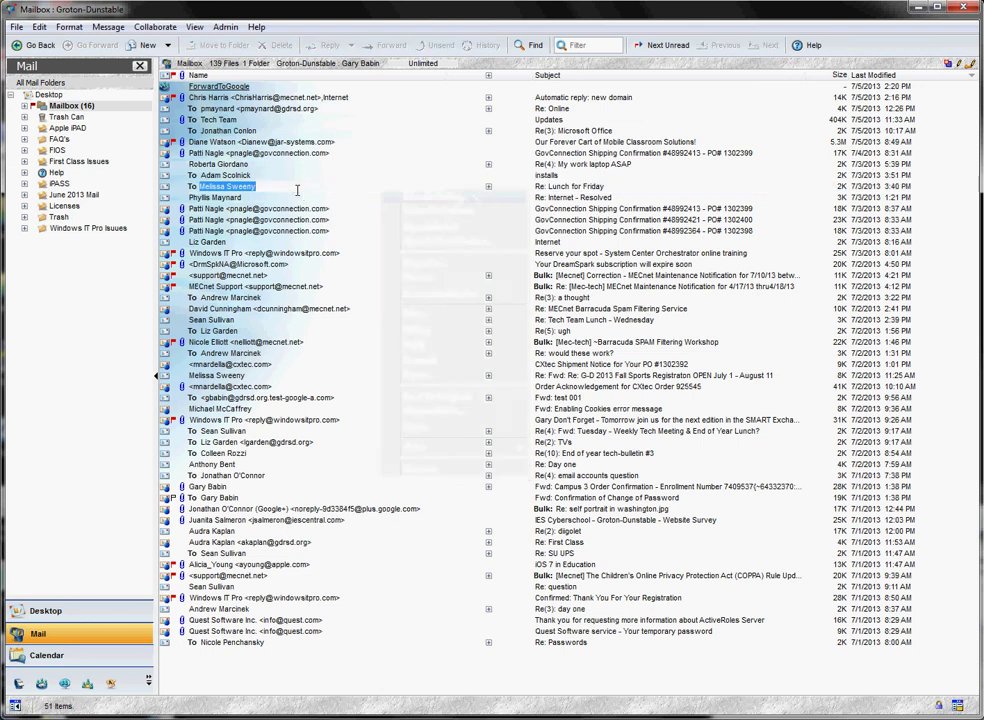
left_click(298, 196)
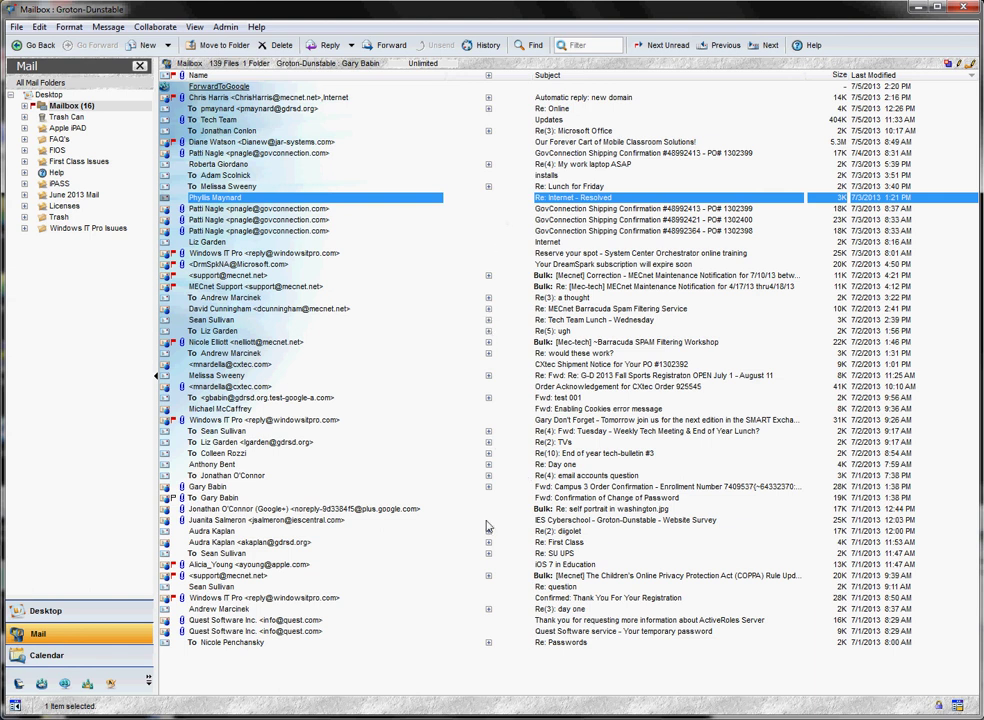
Expand the "Re: Lunch for Friday" thread, check the commands available for its messages selected with "Re: Internet - Resolved", and collapse the thread
left_click(488, 186)
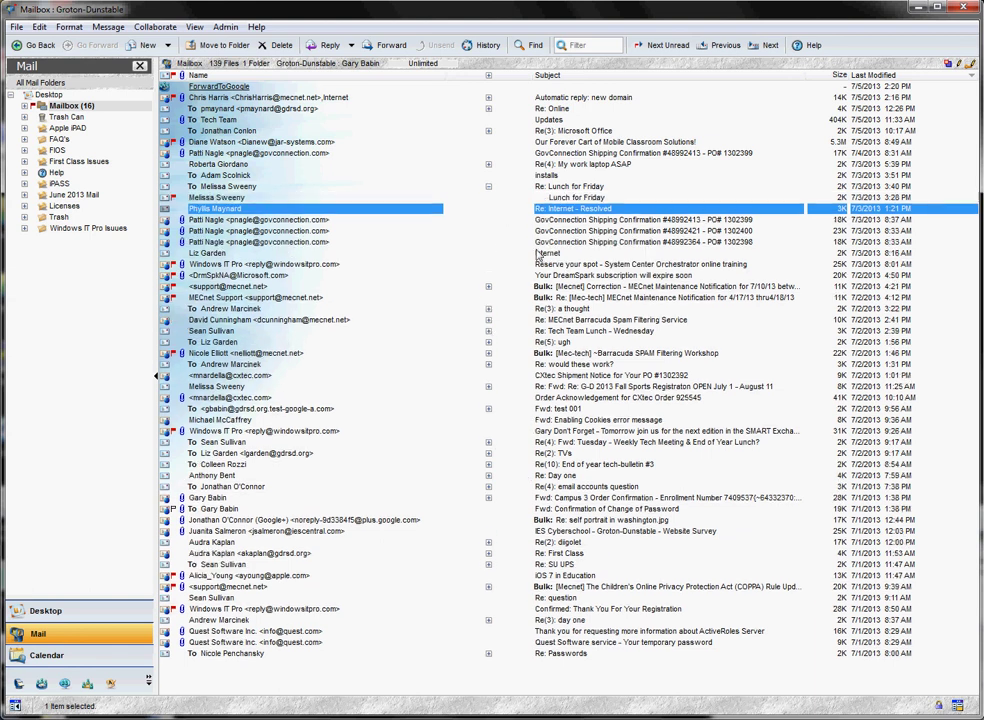
left_click(268, 188, "shift")
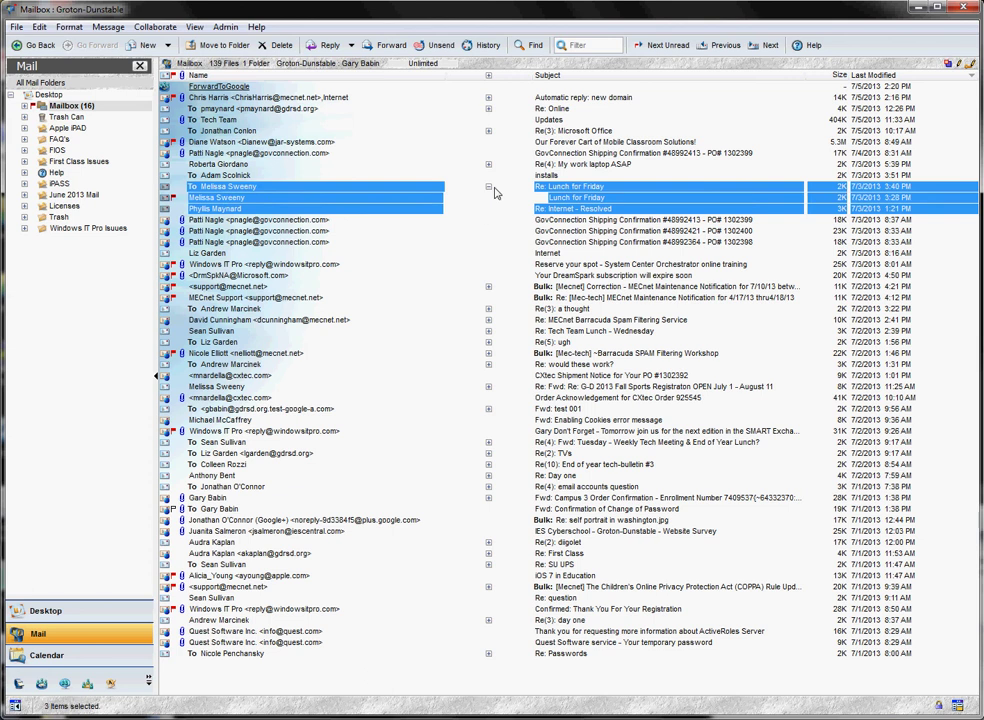
right_click(408, 192)
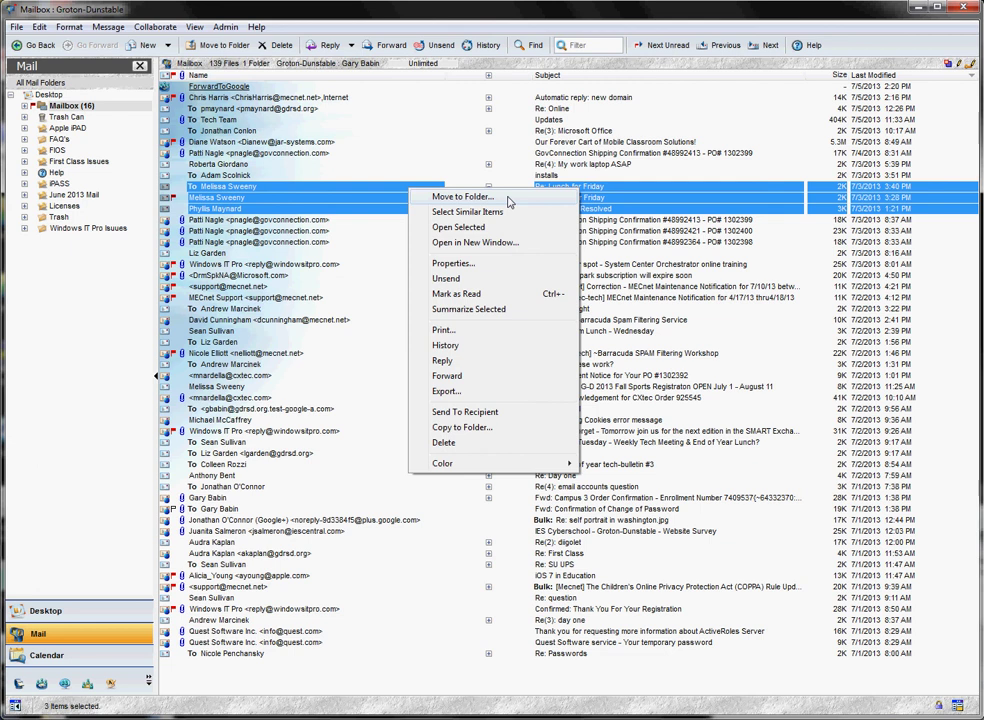
left_click(289, 190)
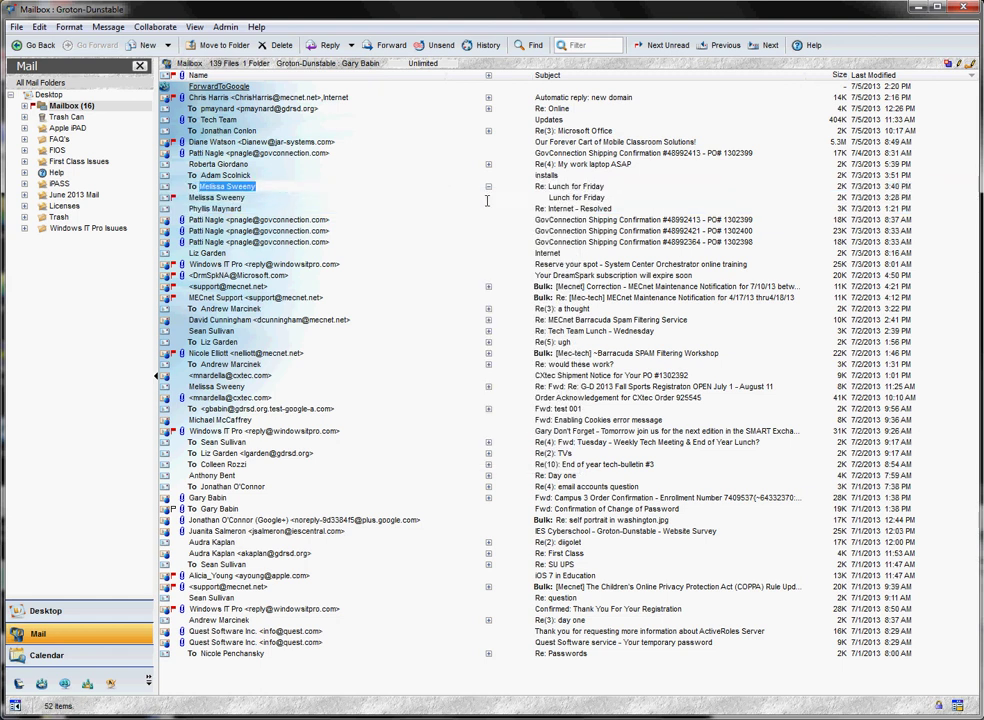
left_click(488, 187)
left_click(488, 187)
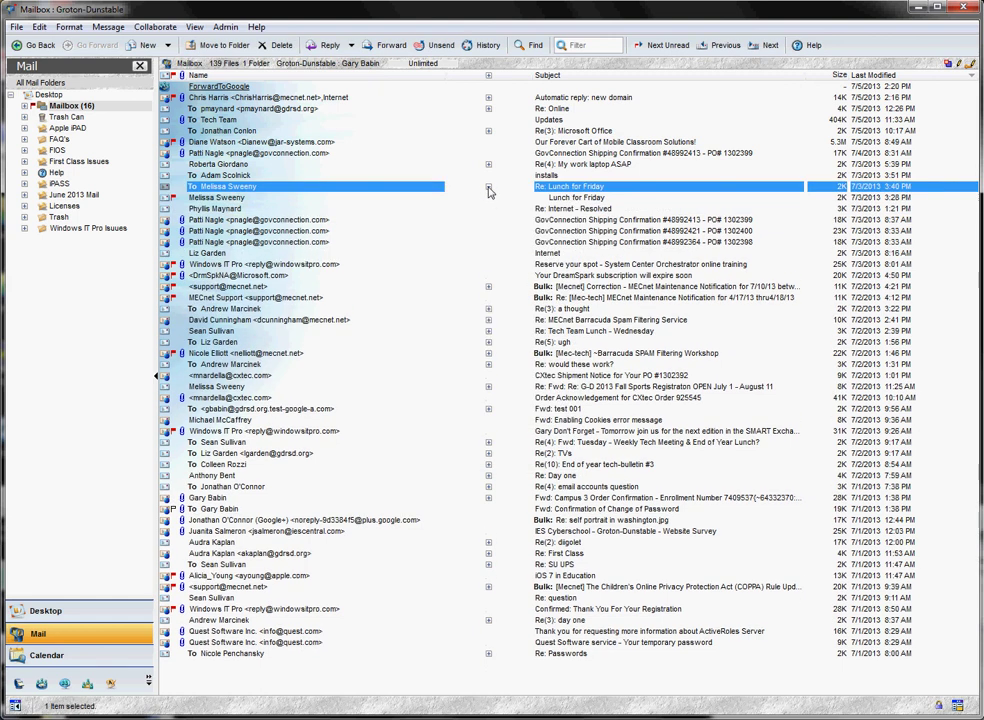
left_click(488, 187)
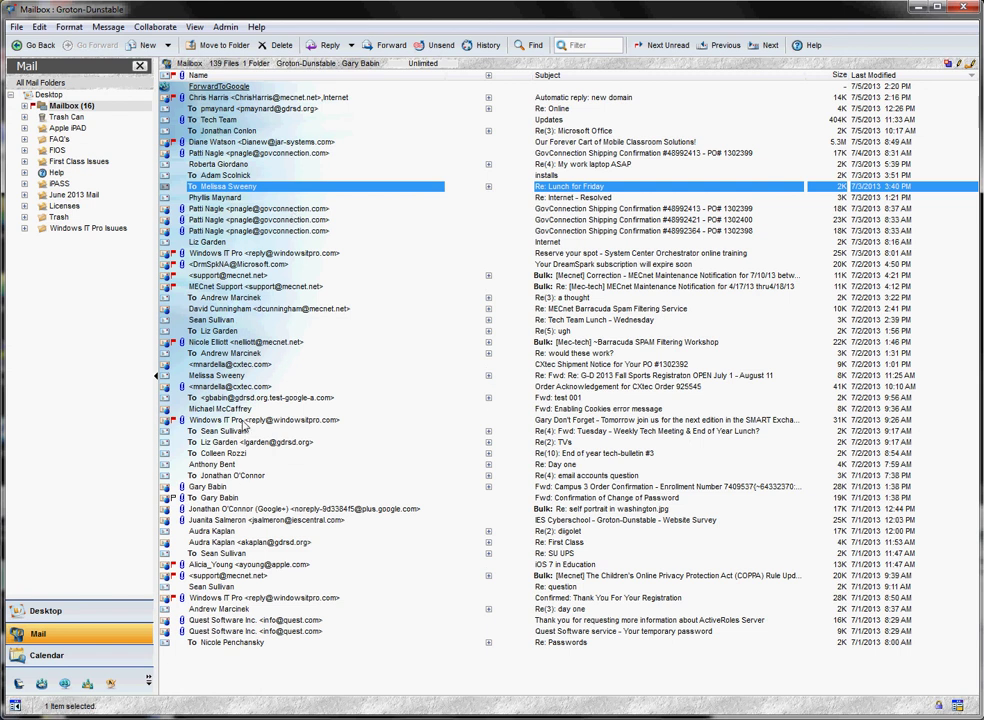
Select the three consecutive GovConnection Shipping Confirmation messages of 7/3/2013 and check the commands available for moving them
key("Down")
key("Down")
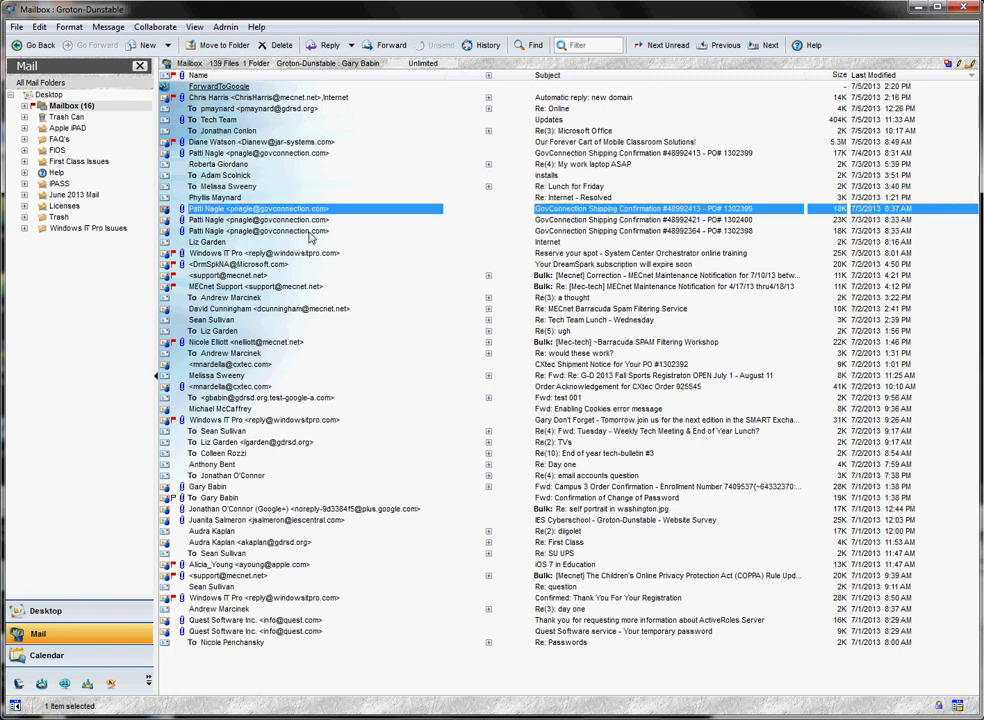
left_click(310, 234, "shift")
right_click(309, 234)
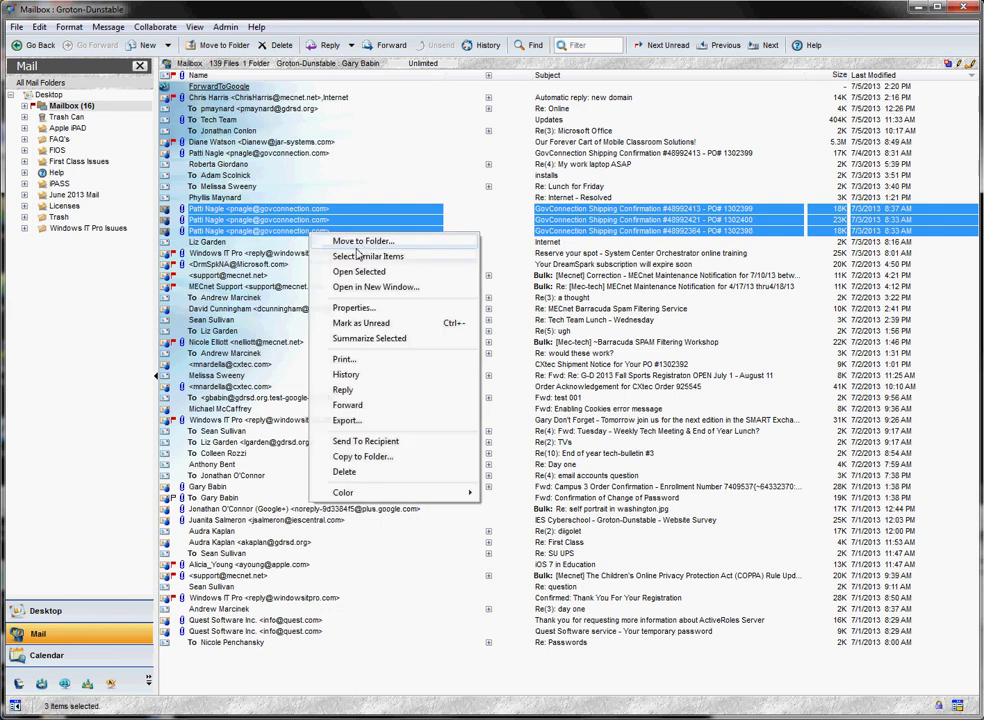
left_click(255, 199)
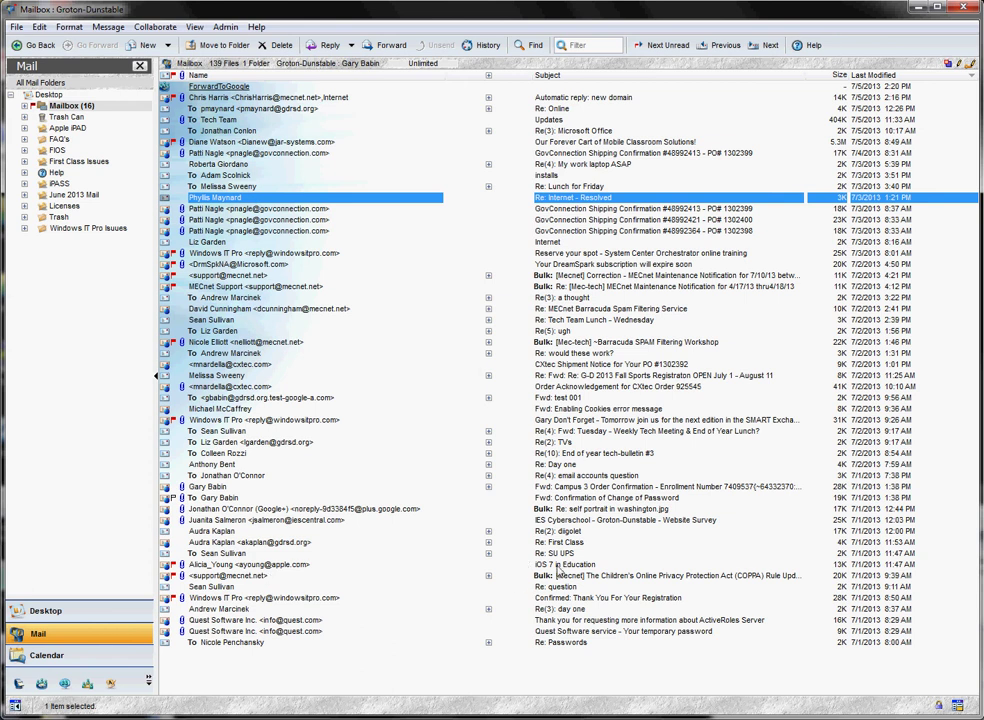
Move the "iOS 7 in Education" message from the mailbox to the ForwardToGoogle conference under Mailbox
left_click(254, 566)
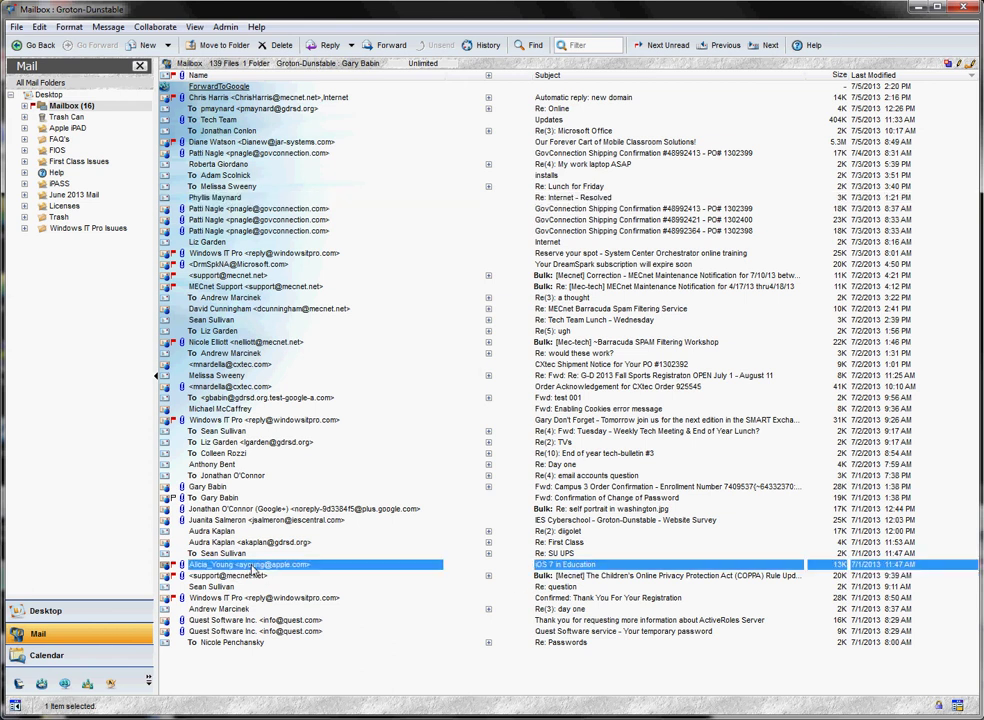
right_click(297, 569)
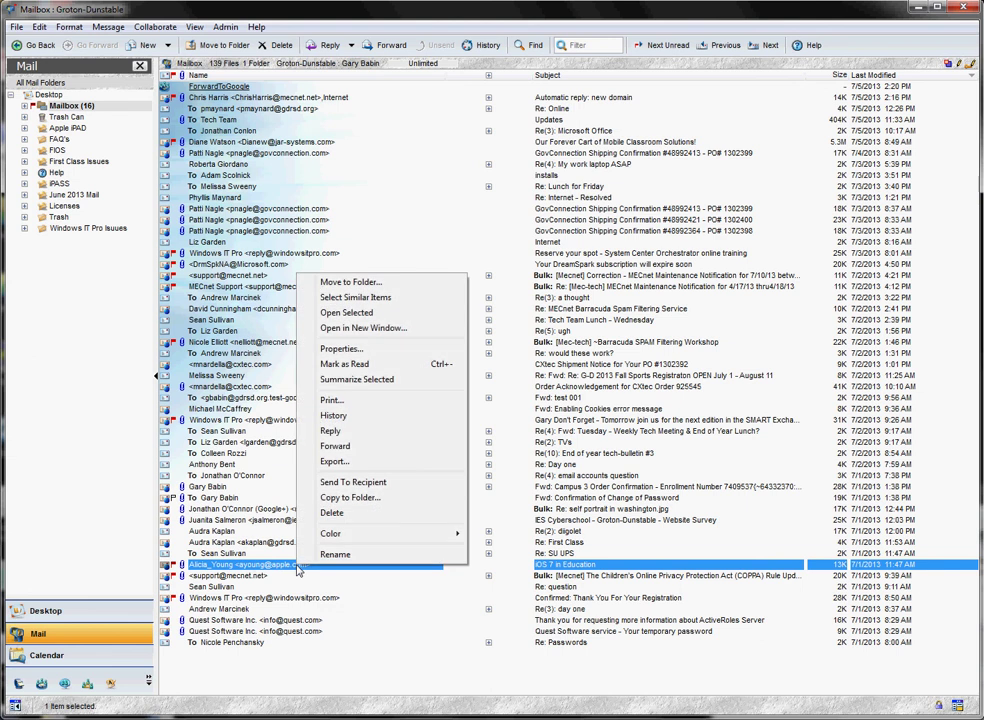
left_click(389, 286)
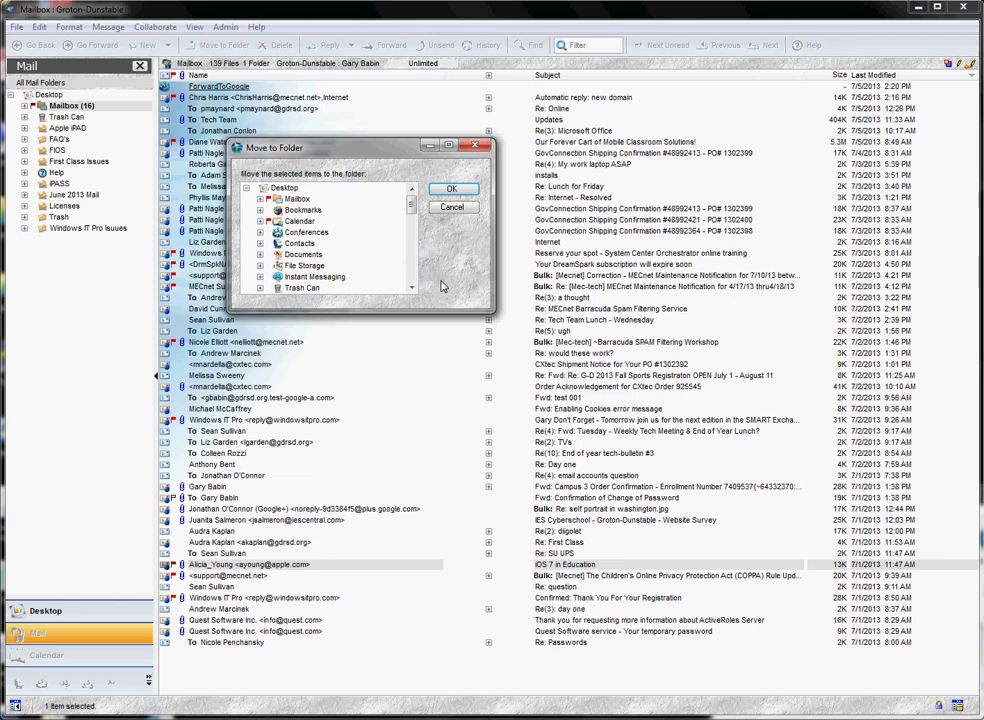
left_click_drag(492, 319, 491, 595)
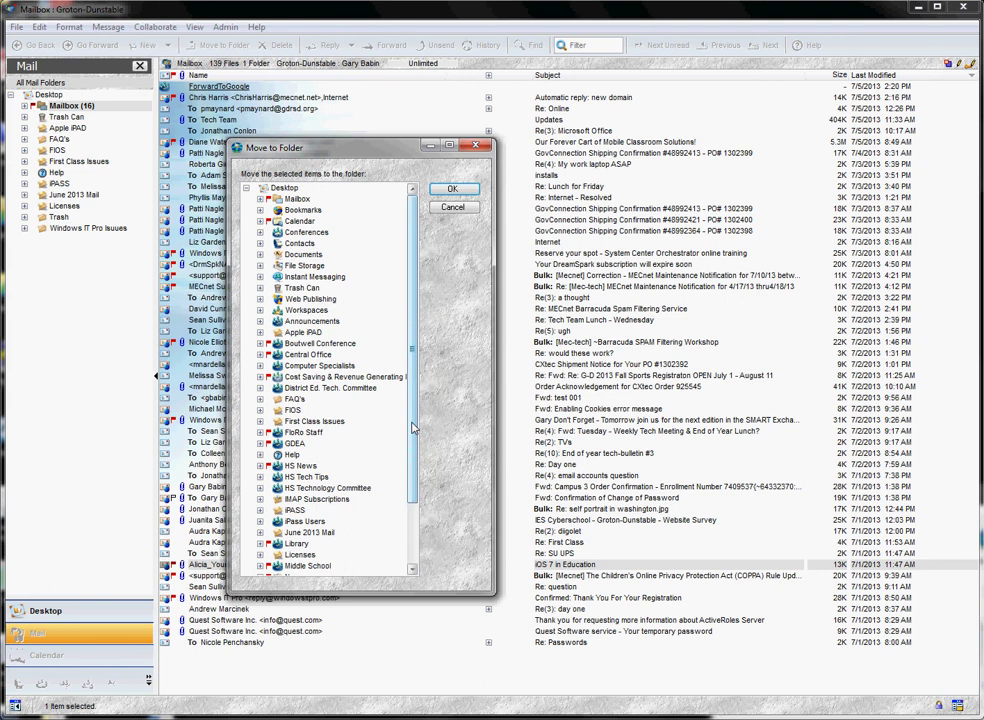
mouse_move(412, 428)
left_mouse_down()
mouse_move(412, 497)
mouse_move(412, 413)
left_mouse_up()
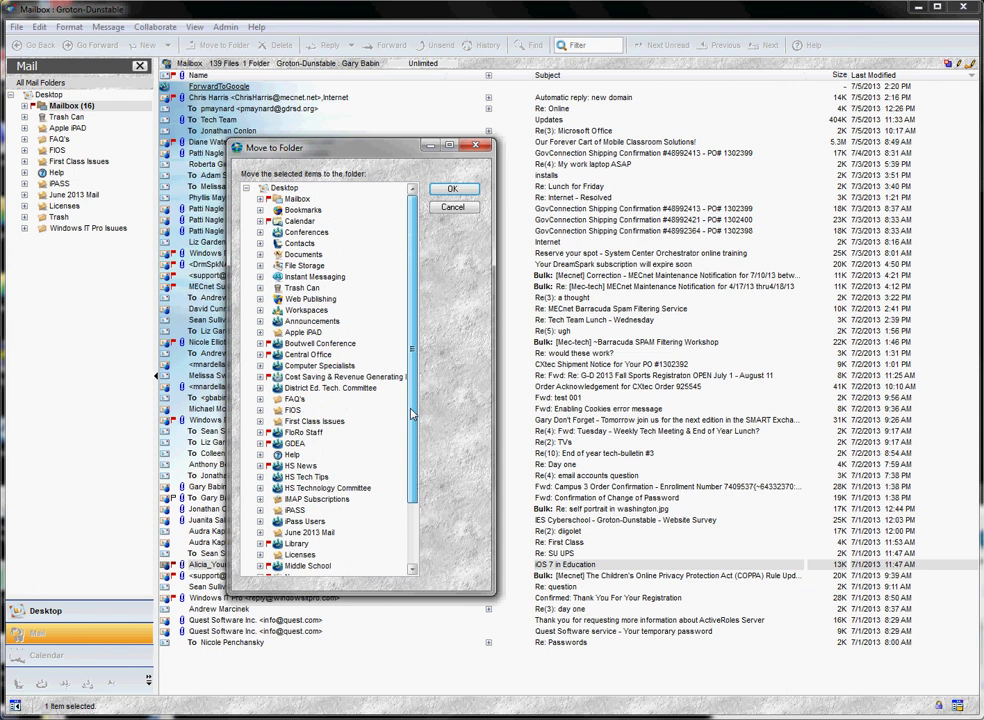
left_click(258, 199)
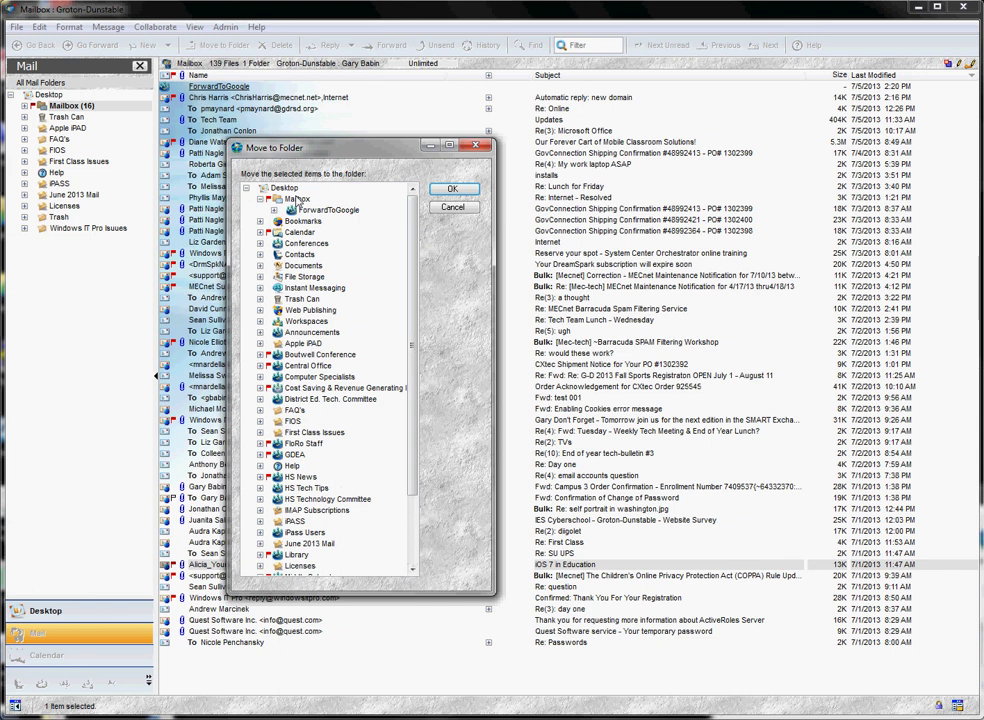
left_click(320, 213)
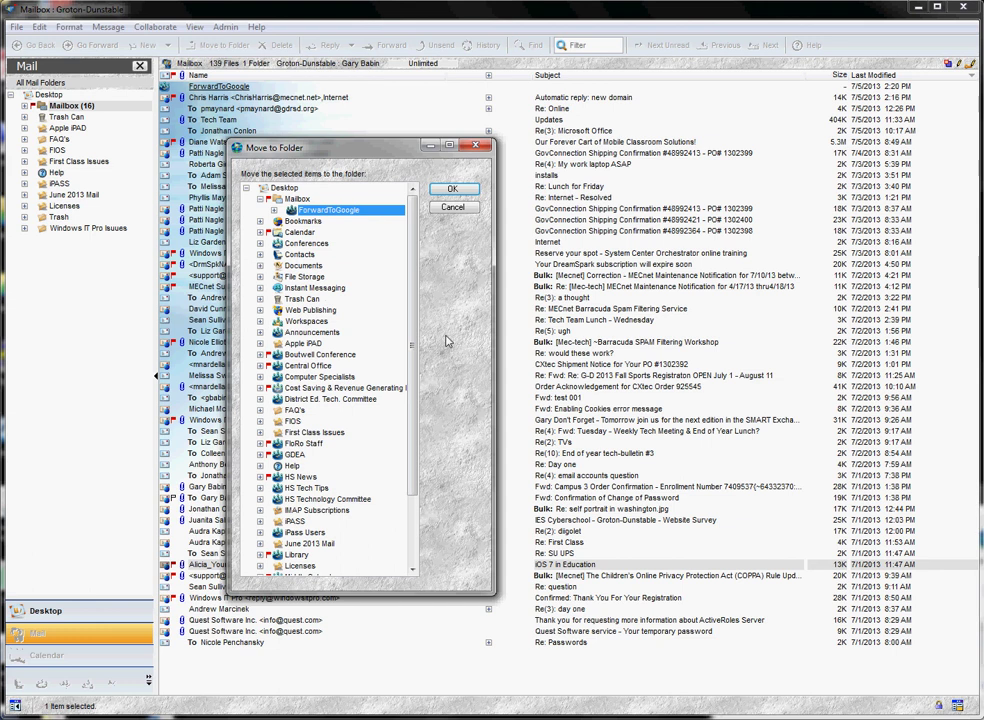
left_click(448, 191)
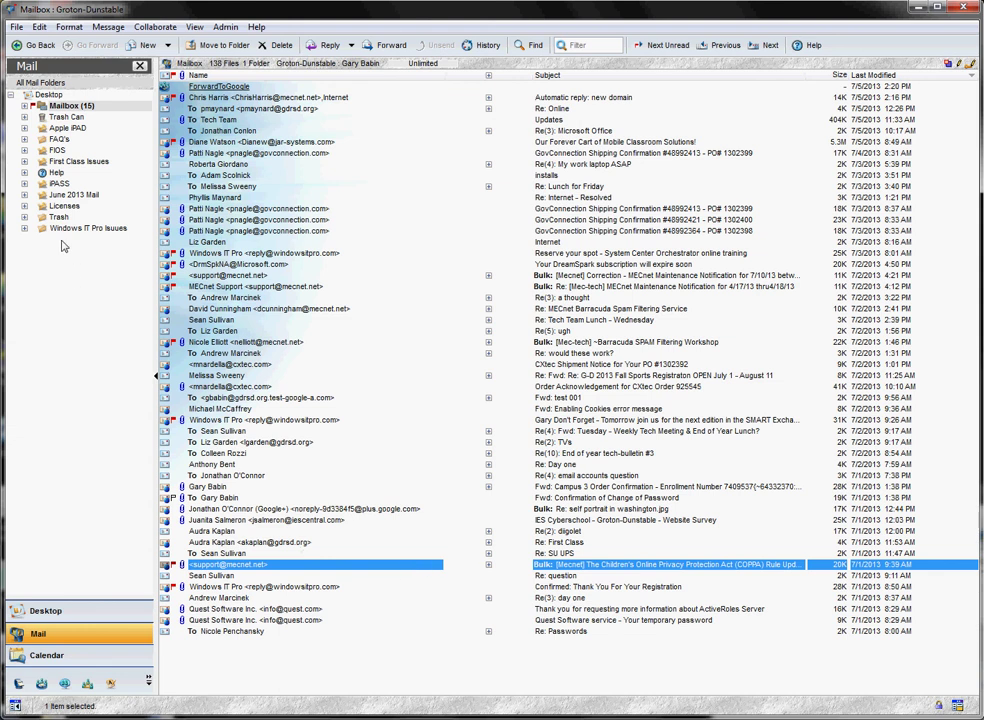
Open the ForwardToGoogle conference under Mailbox and check it for the moved "iOS 7 in Education" message
left_click(25, 105)
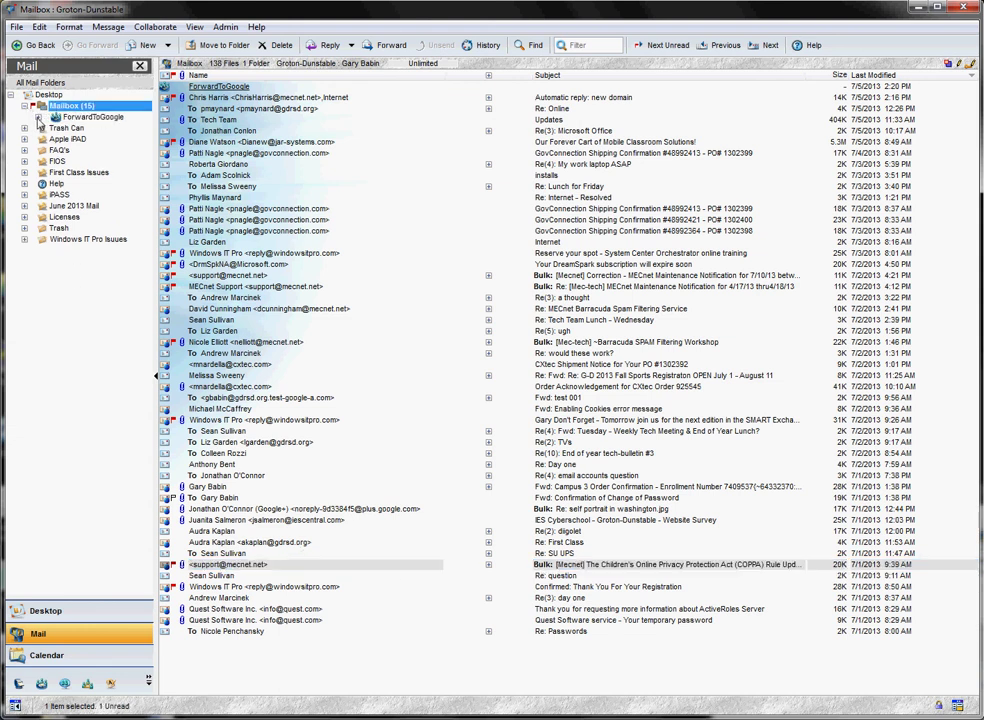
left_click(89, 118)
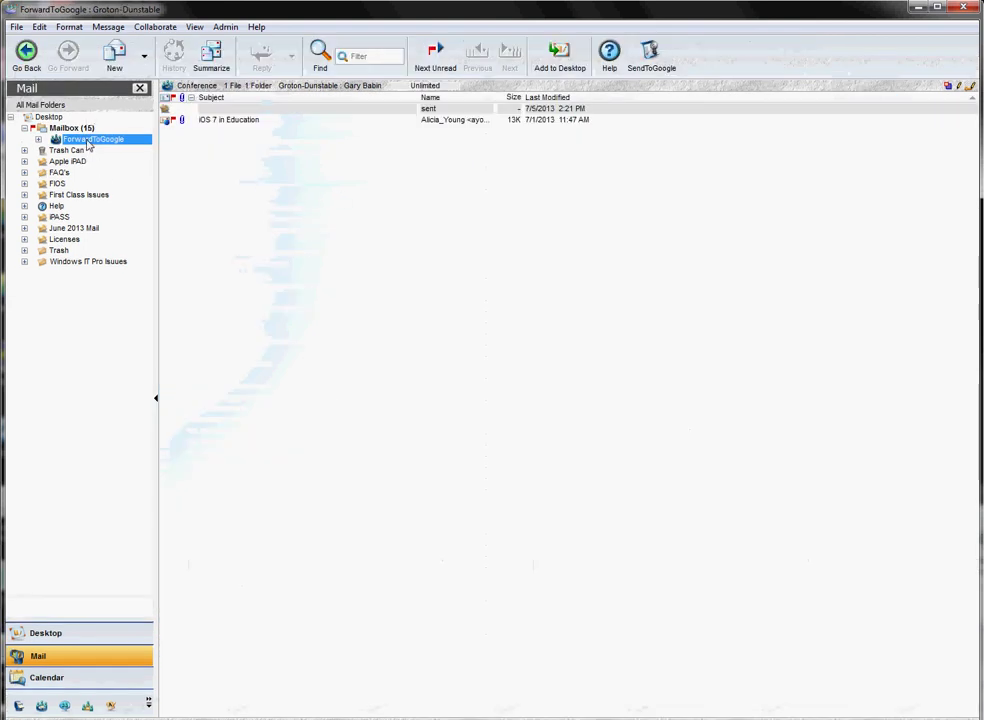
left_click(241, 143)
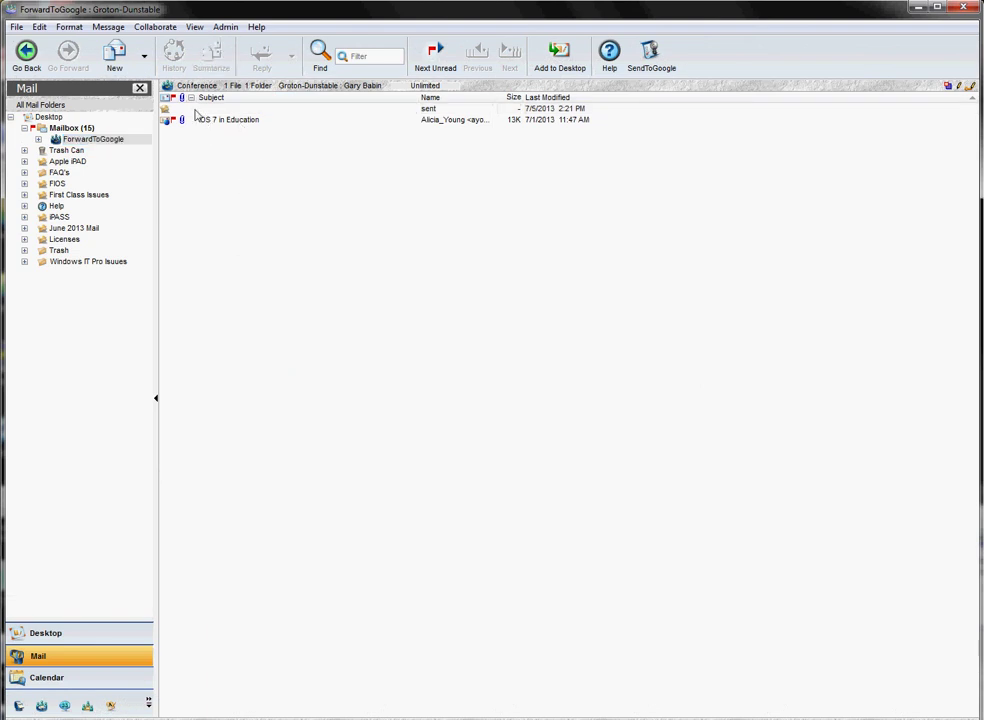
left_click(238, 111)
left_click(240, 121)
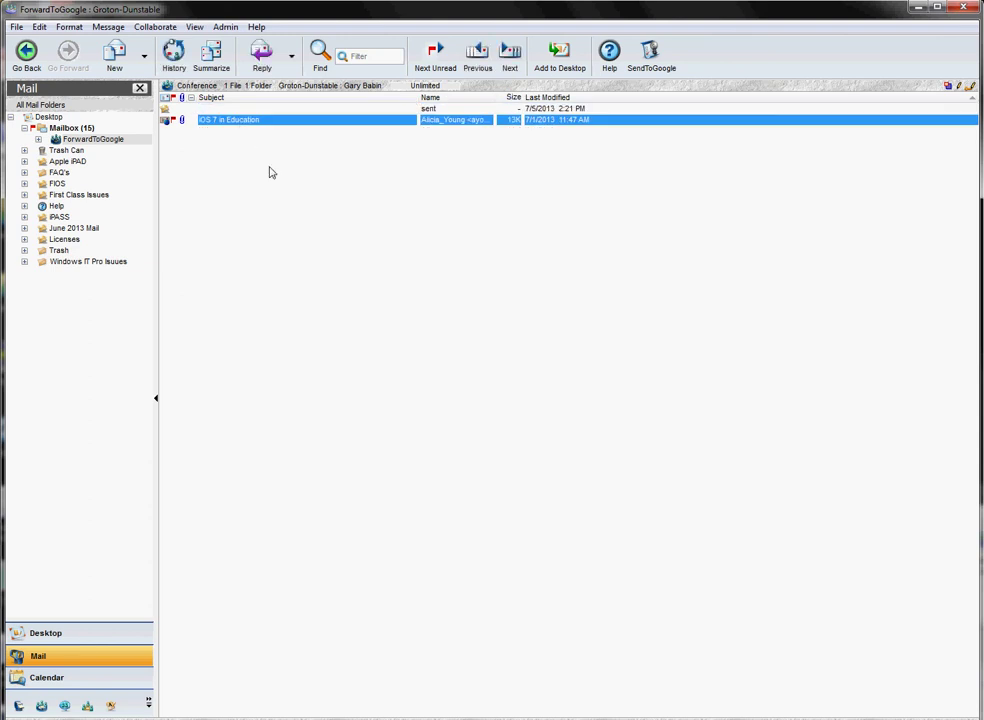
left_click(269, 173)
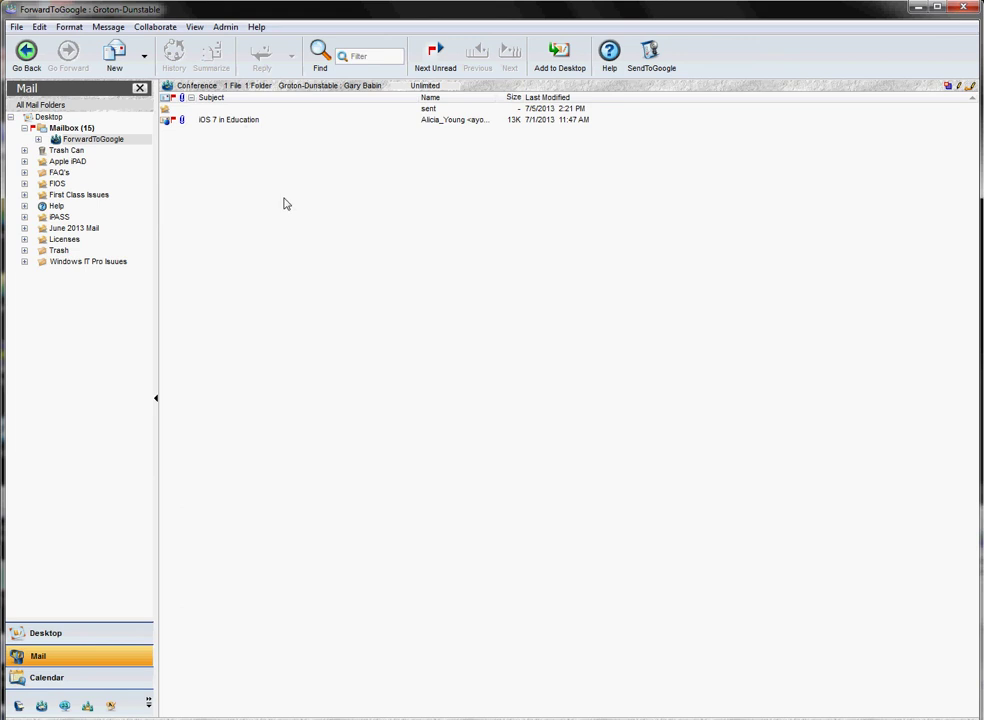
Select the "iOS 7 in Education" message in ForwardToGoogle and run SendToGoogle on it
left_click(651, 55)
left_click(215, 121)
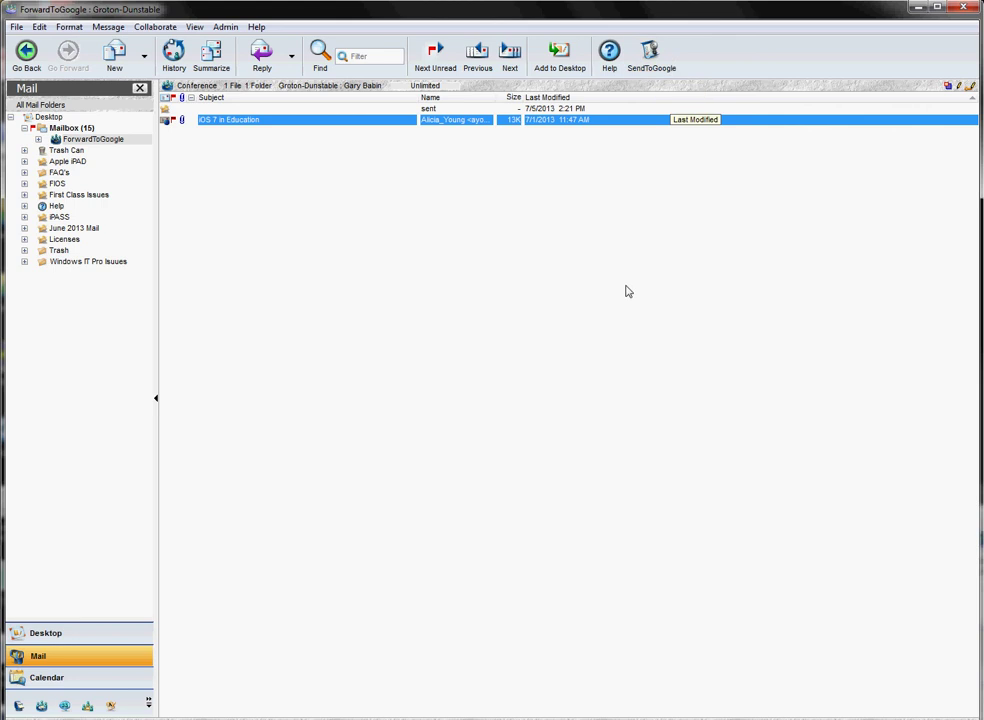
left_click(365, 257)
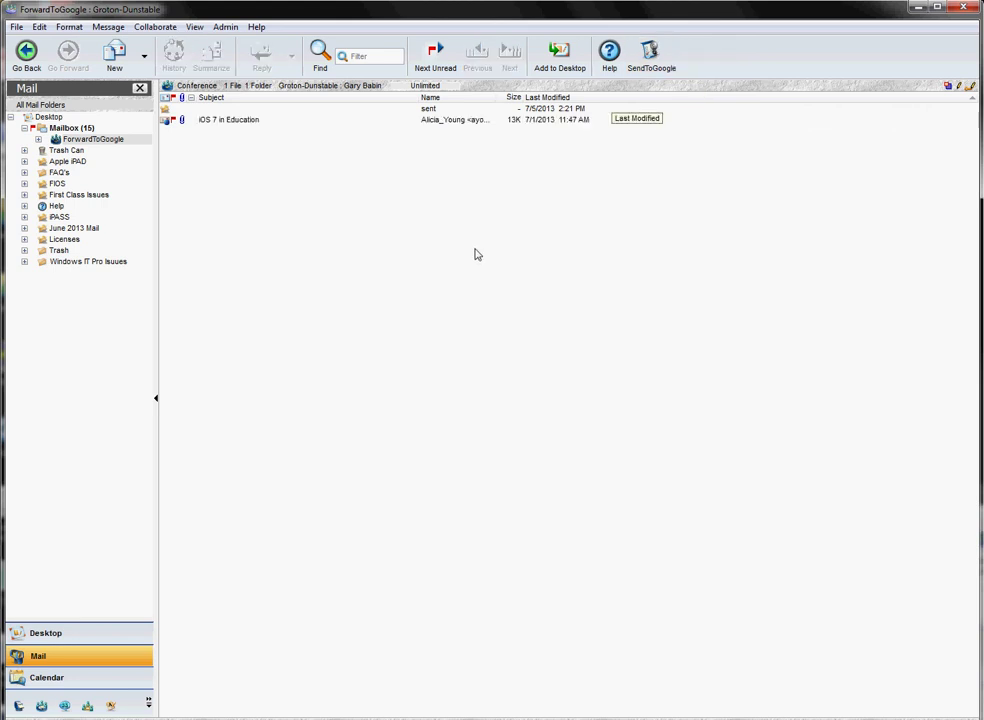
left_click(231, 123)
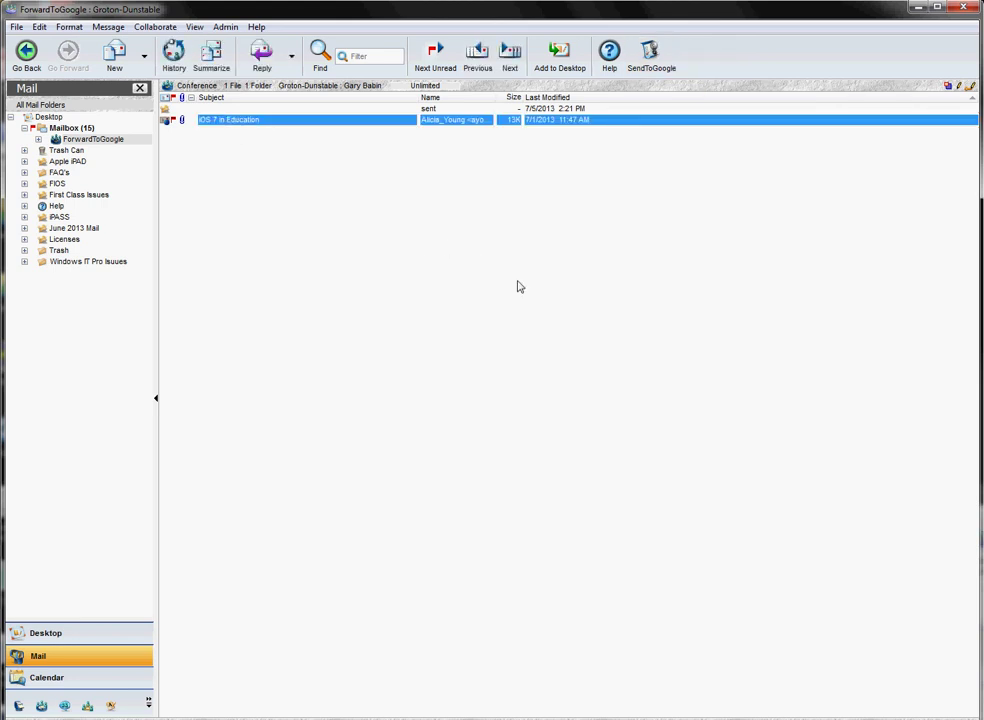
left_click(650, 57)
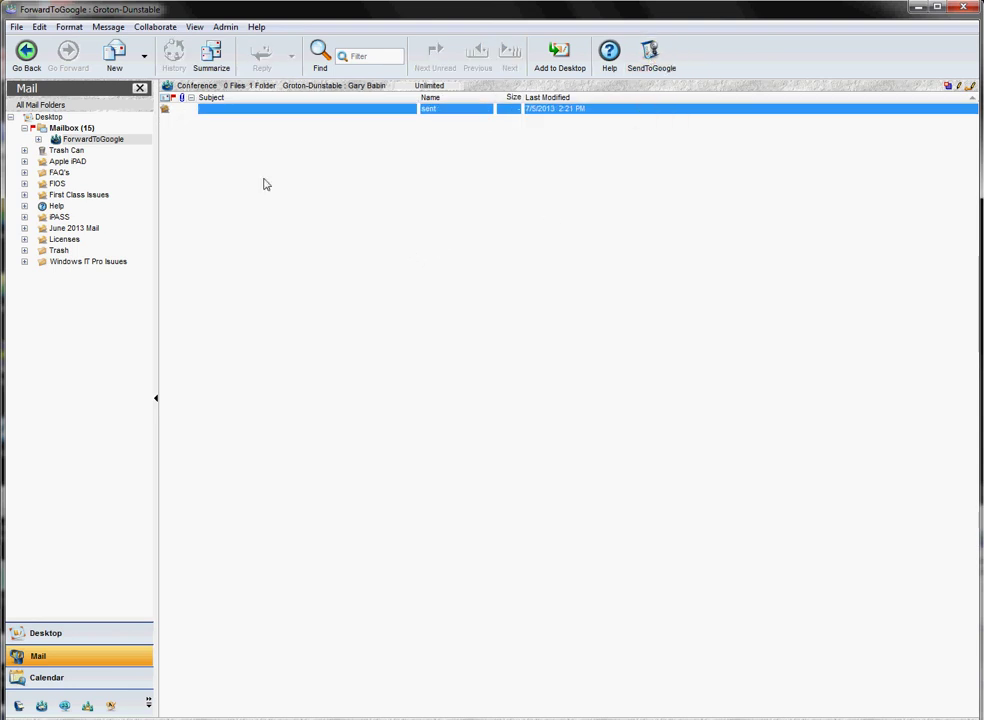
Open the "sent" folder in ForwardToGoogle, check it for the "iOS 7 in Education" message, and close the folder window
double_click(272, 113)
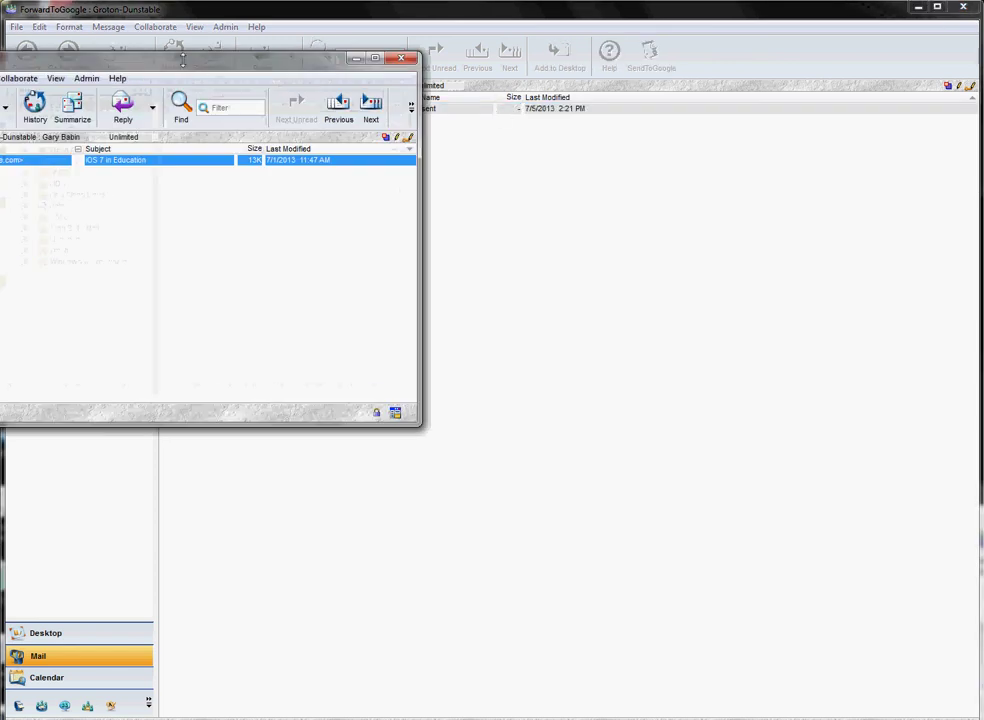
left_click(401, 57)
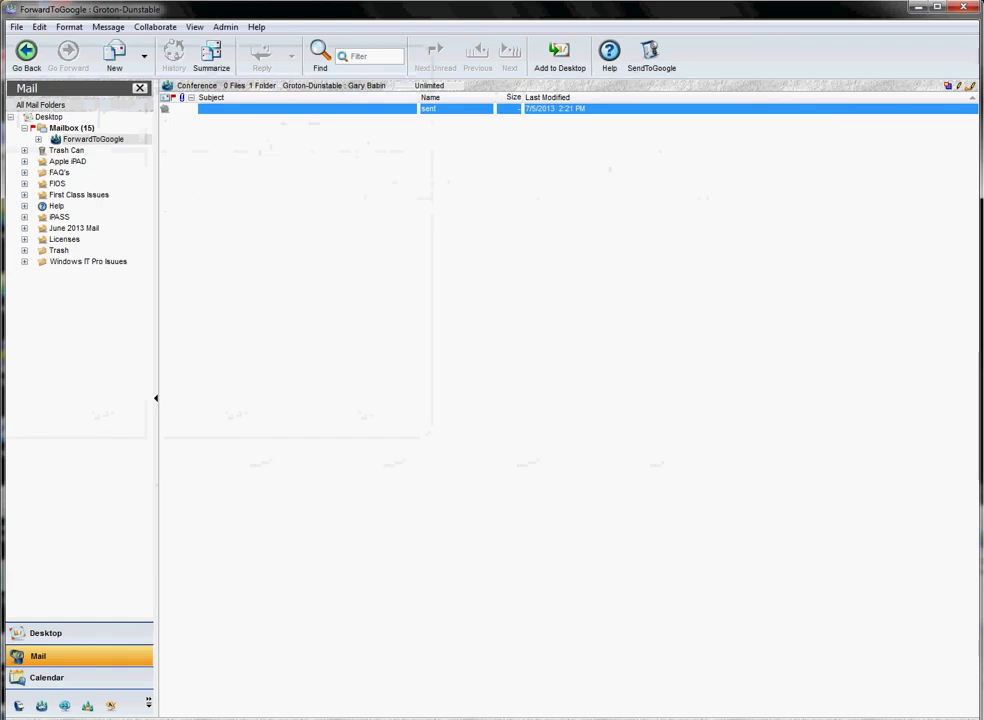
left_click(272, 705)
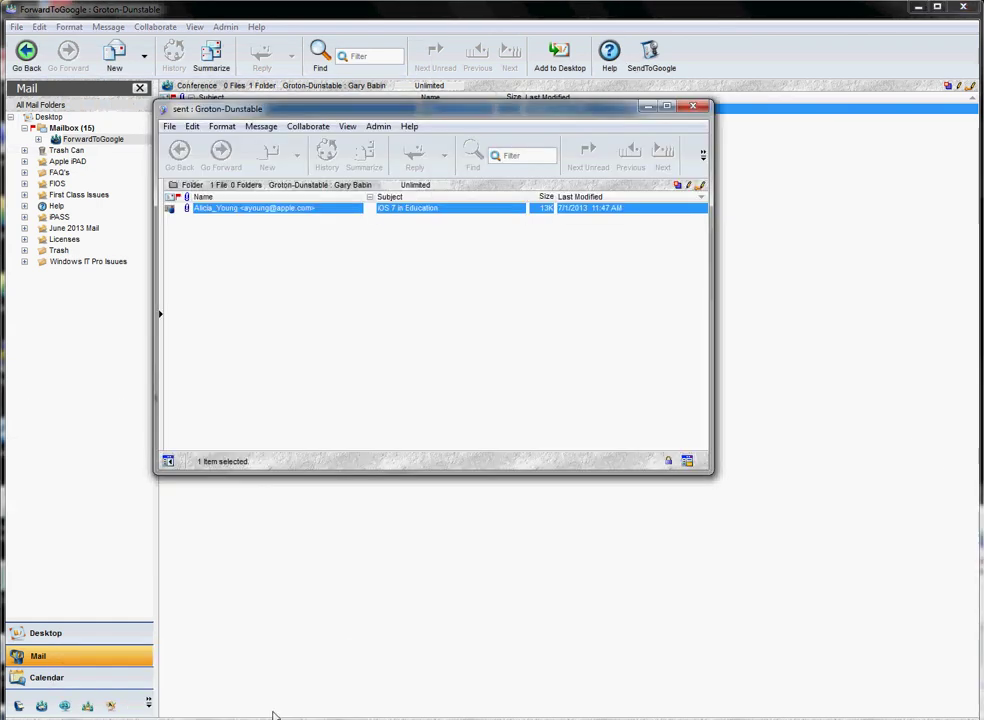
left_click_drag(268, 113, 291, 157)
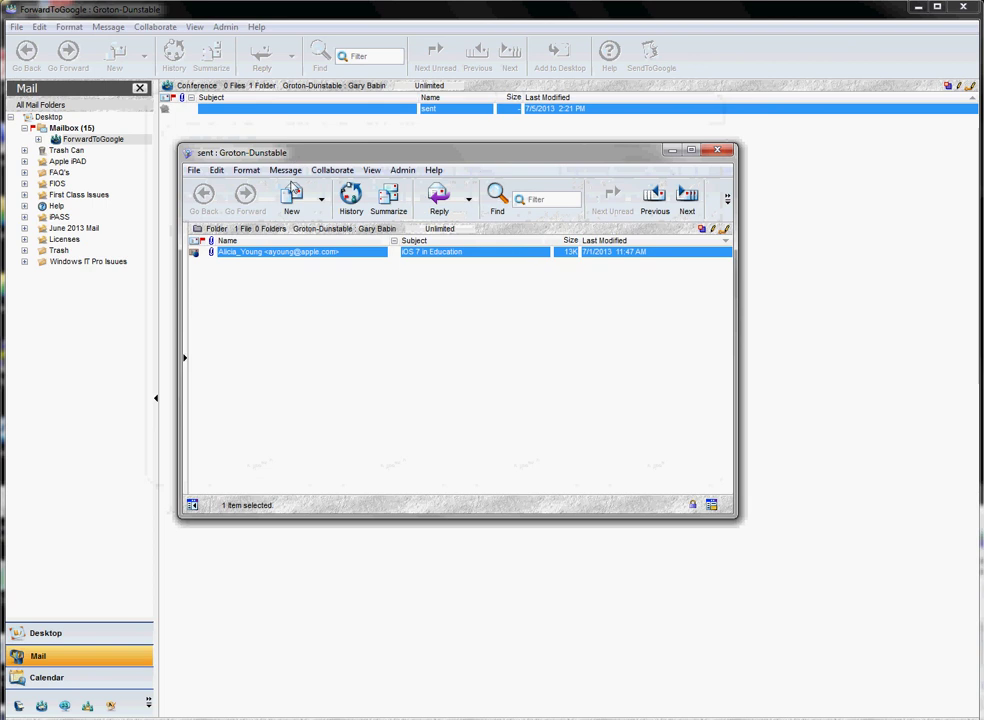
left_click(306, 317)
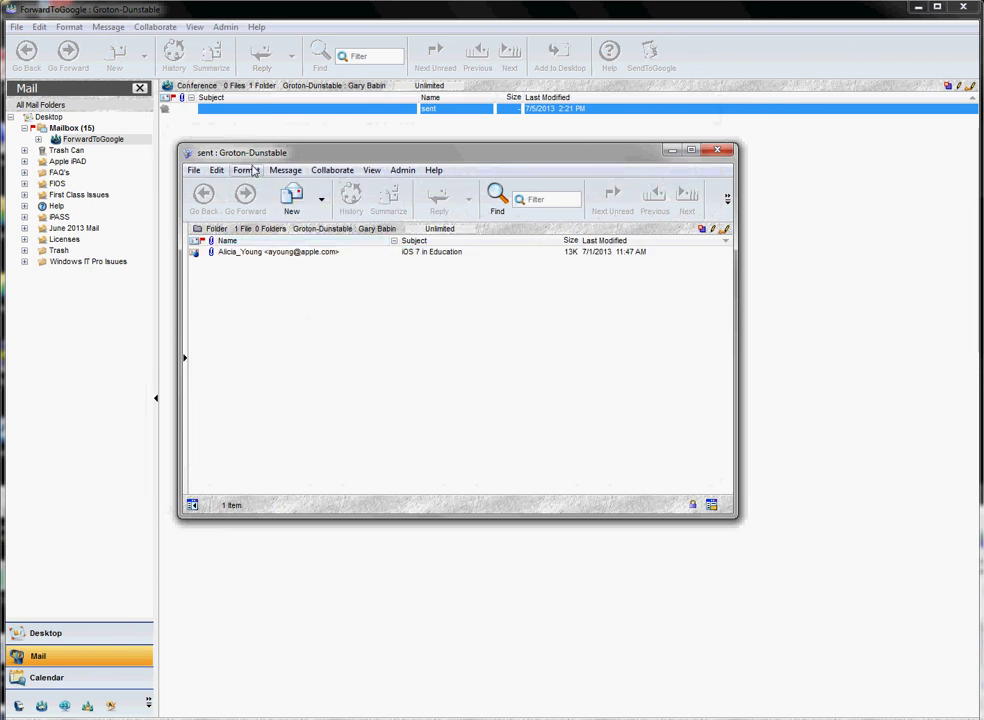
left_click(718, 152)
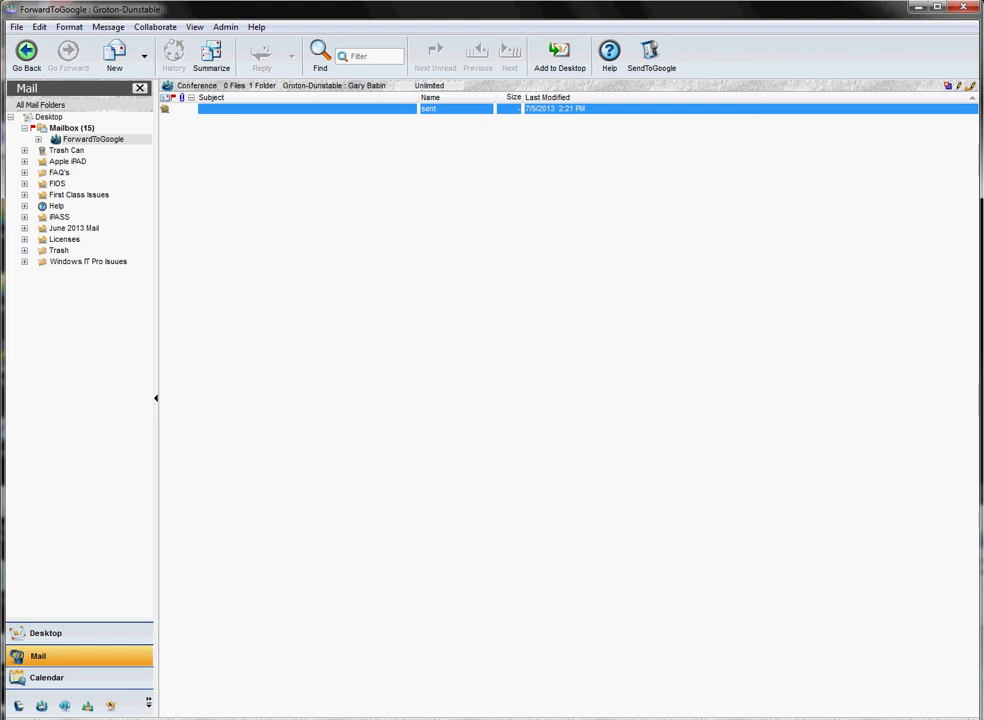
Switch to the Gmail inbox in the browser to check for the forwarded "iOS 7 in Education" message
key("alt+Tab")
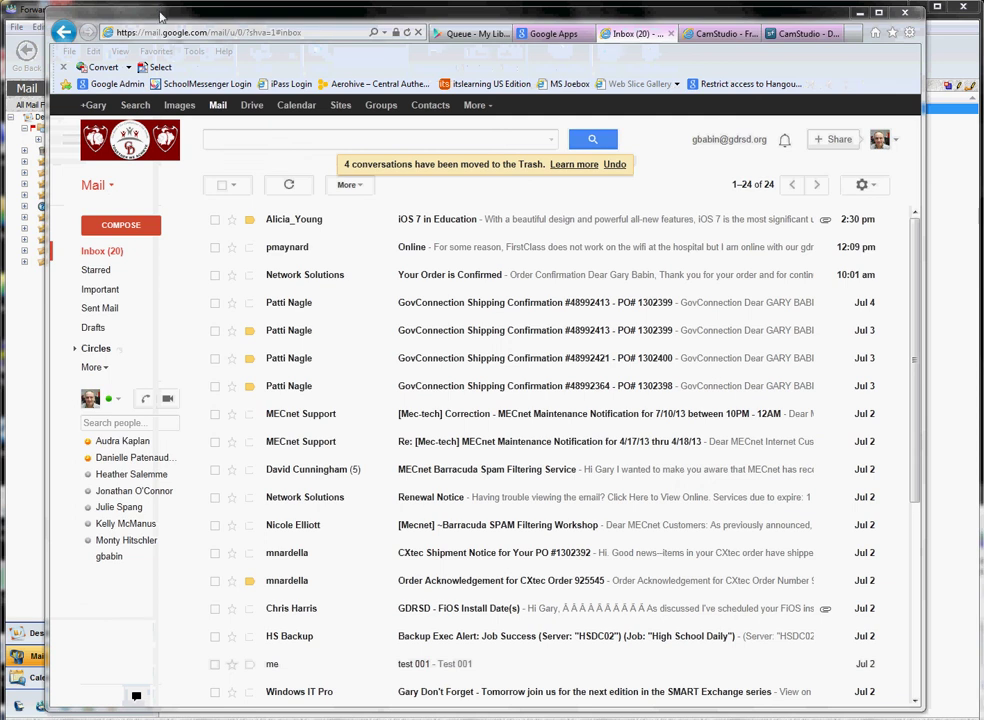